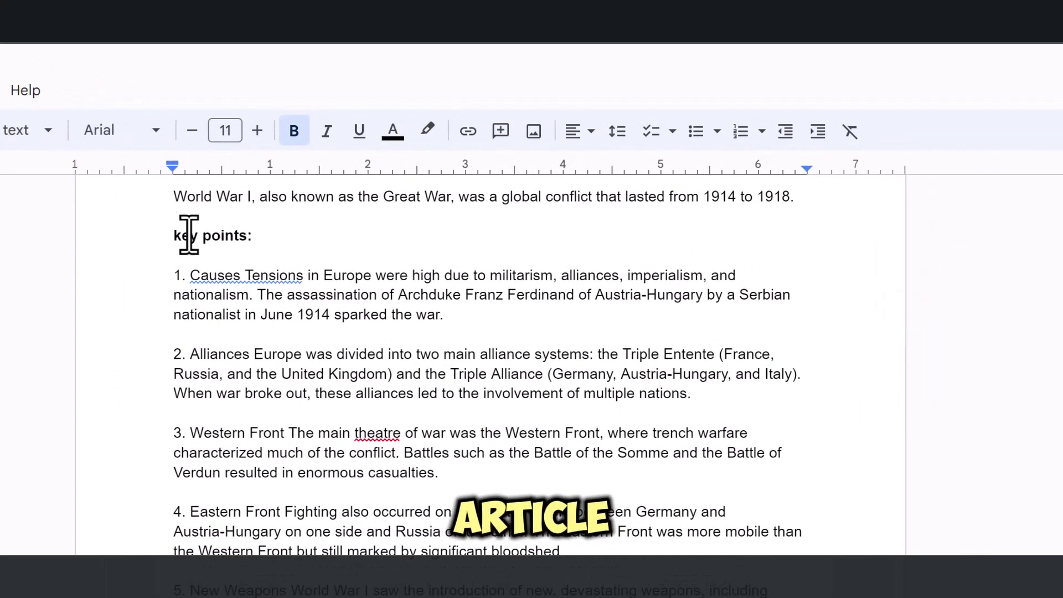
Select the World War I summary with all ten key points in the document and copy it.
{"action": "left_click_drag", "start_coordinate": [170, 205], "coordinate": [361, 536]}
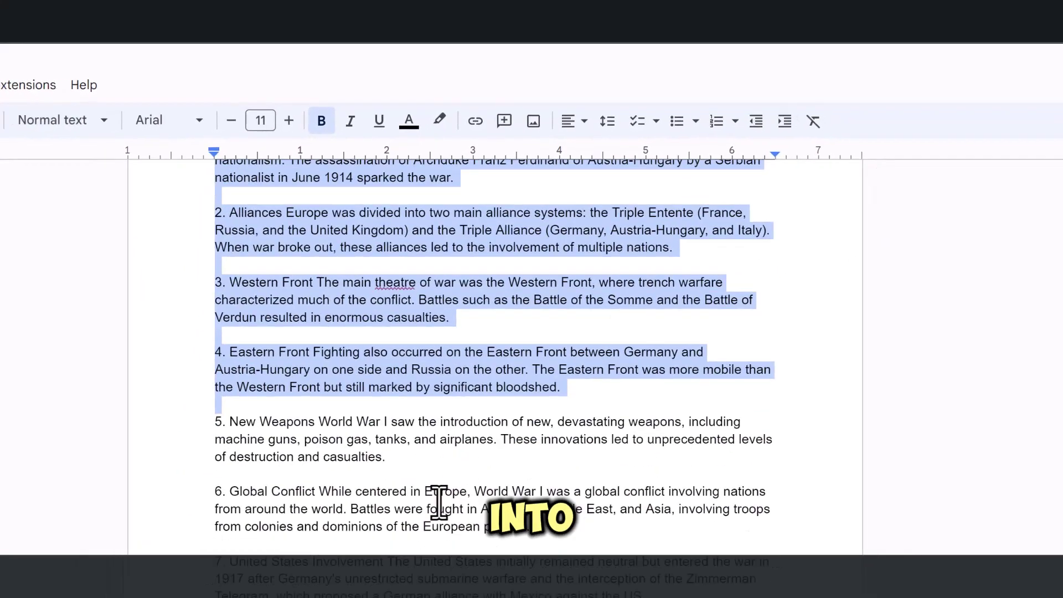
{"action": "left_click_drag", "start_coordinate": [438, 502], "coordinate": [550, 495]}
{"action": "right_click", "coordinate": [501, 408]}
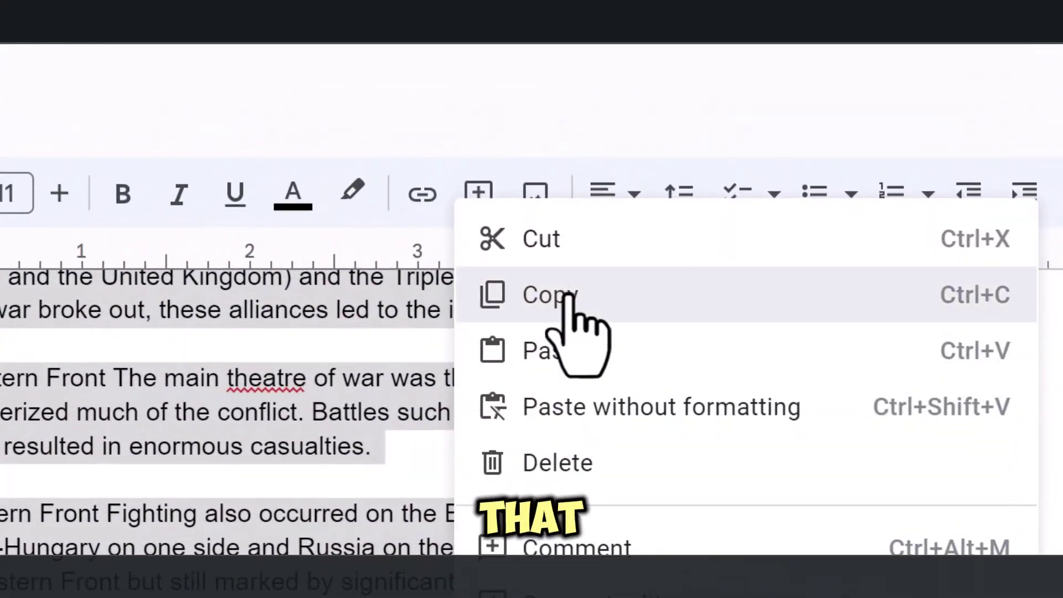
{"action": "left_click", "coordinate": [571, 296]}
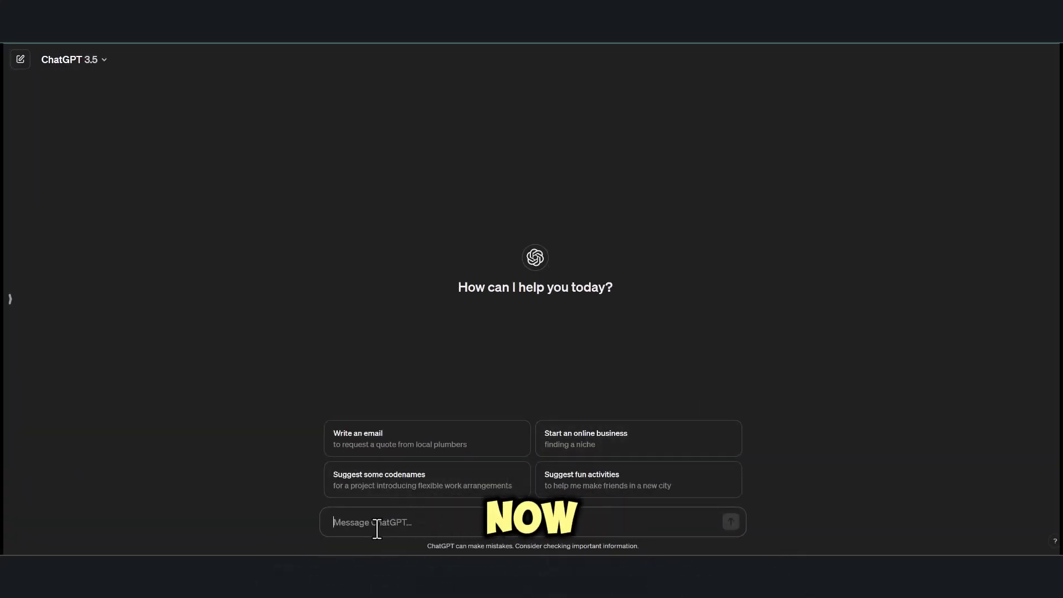
In ChatGPT, submit the copied points with a request to turn them into an engaging YouTube script about Your Topic lasting about 8 to 10 minutes.
{"action": "key", "text": "ctrl+v"}
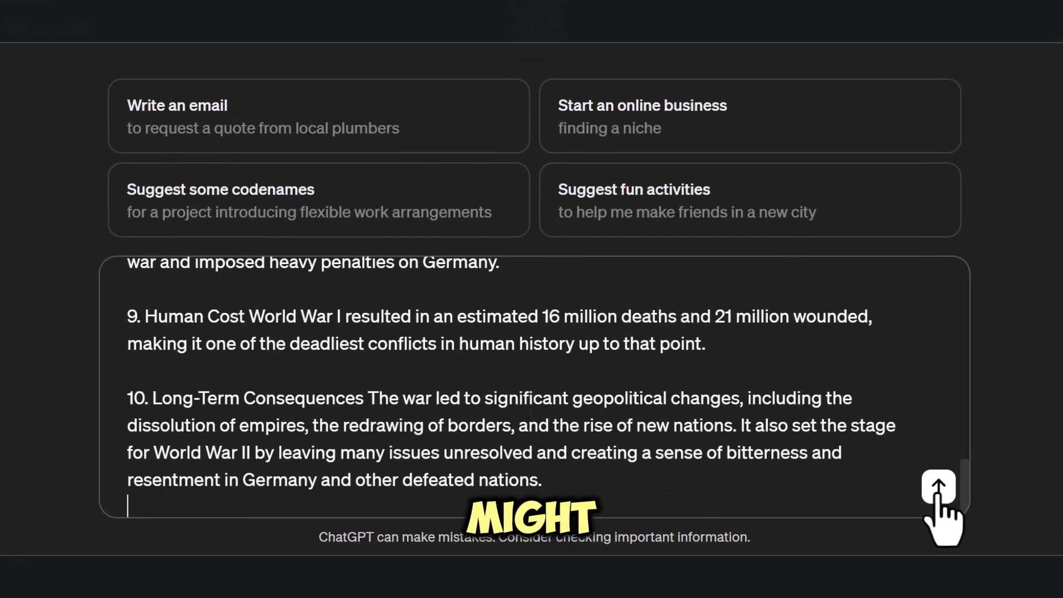
{"action": "left_click", "coordinate": [191, 501]}
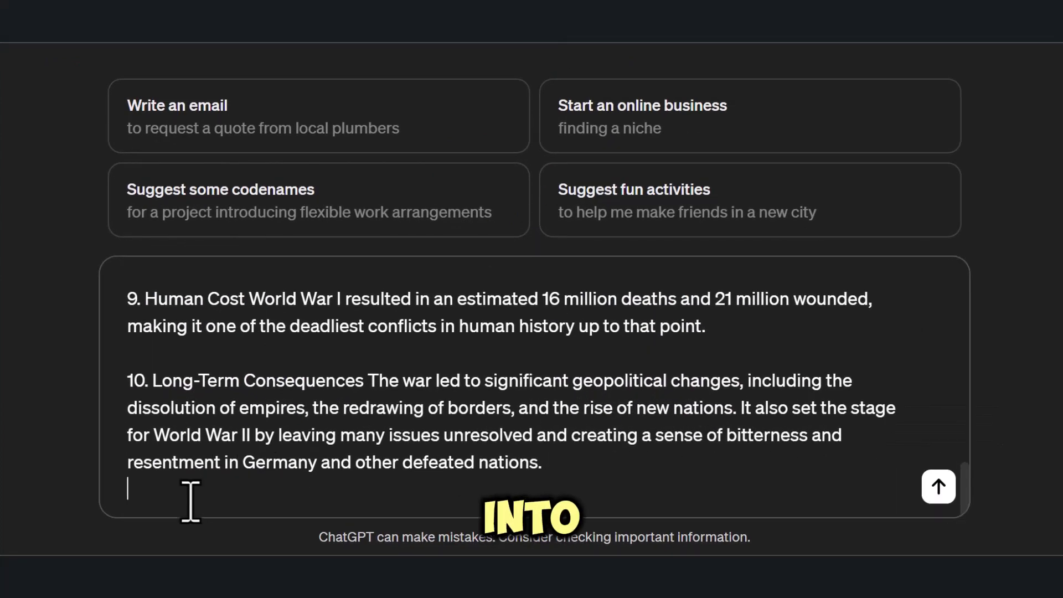
{"action": "key", "text": "ctrl+v"}
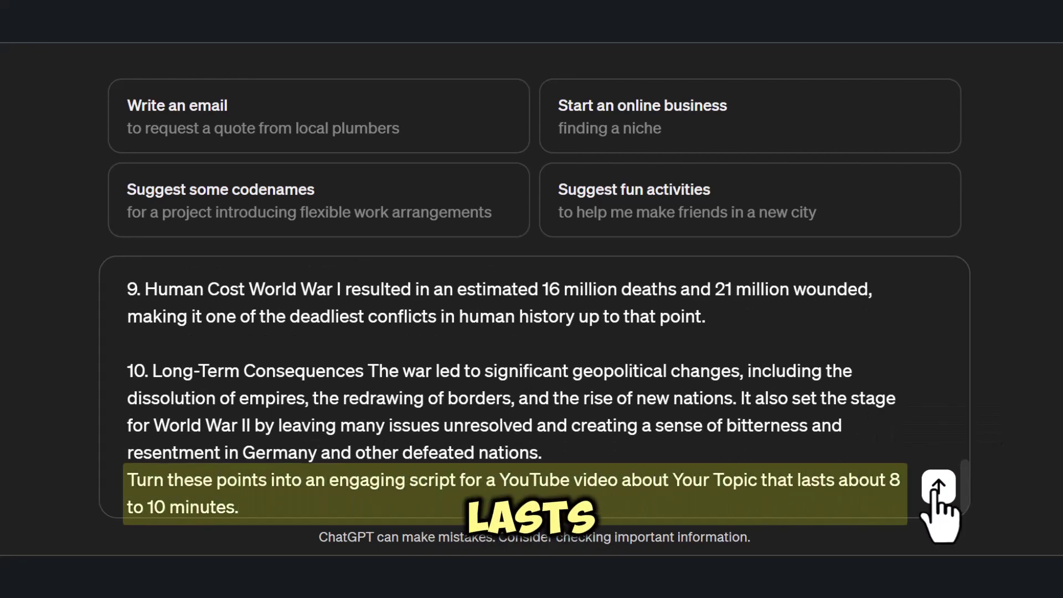
{"action": "left_click", "coordinate": [938, 486]}
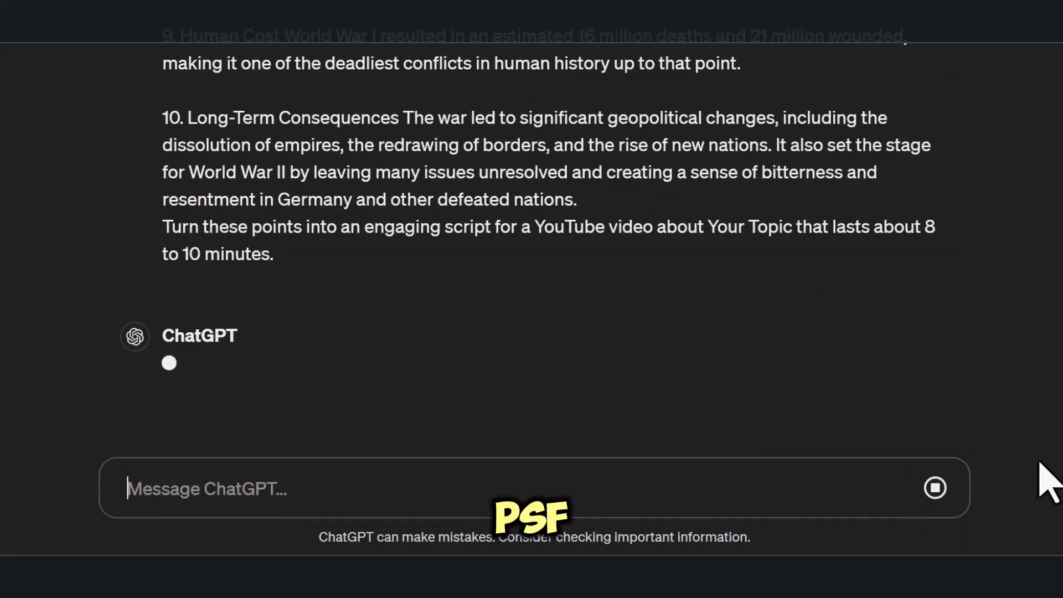
Copy the complete generated World War I script from ChatGPT and paste it into the blank Google Docs document.
{"action": "scroll", "coordinate": [532, 249], "scroll_direction": "down", "scroll_amount": 15}
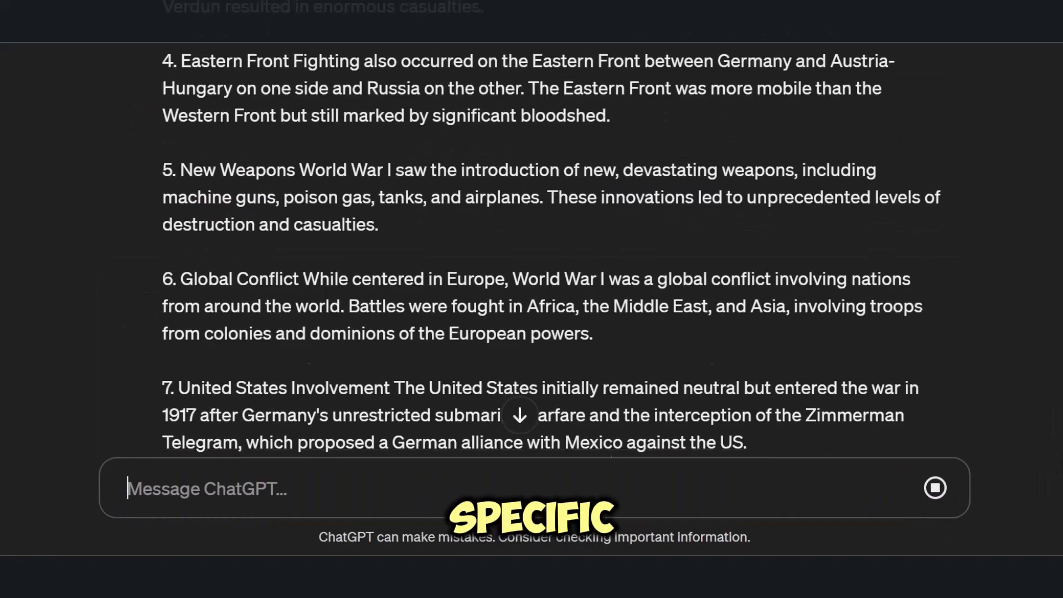
{"action": "scroll", "coordinate": [532, 249], "scroll_direction": "down", "scroll_amount": 5}
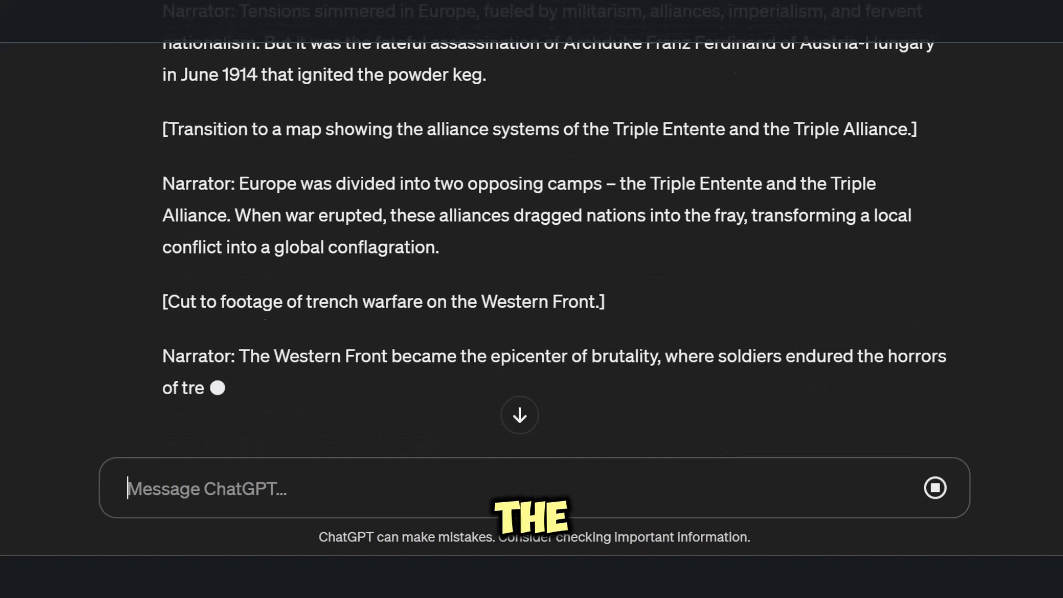
{"action": "scroll", "coordinate": [531, 249], "scroll_direction": "down", "scroll_amount": 10}
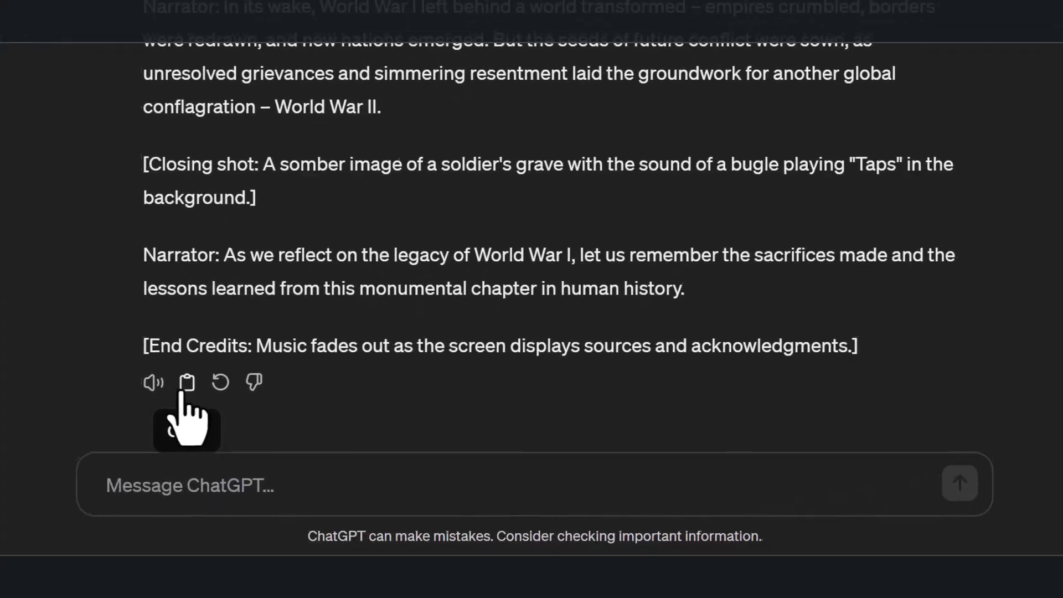
{"action": "left_click", "coordinate": [307, 380]}
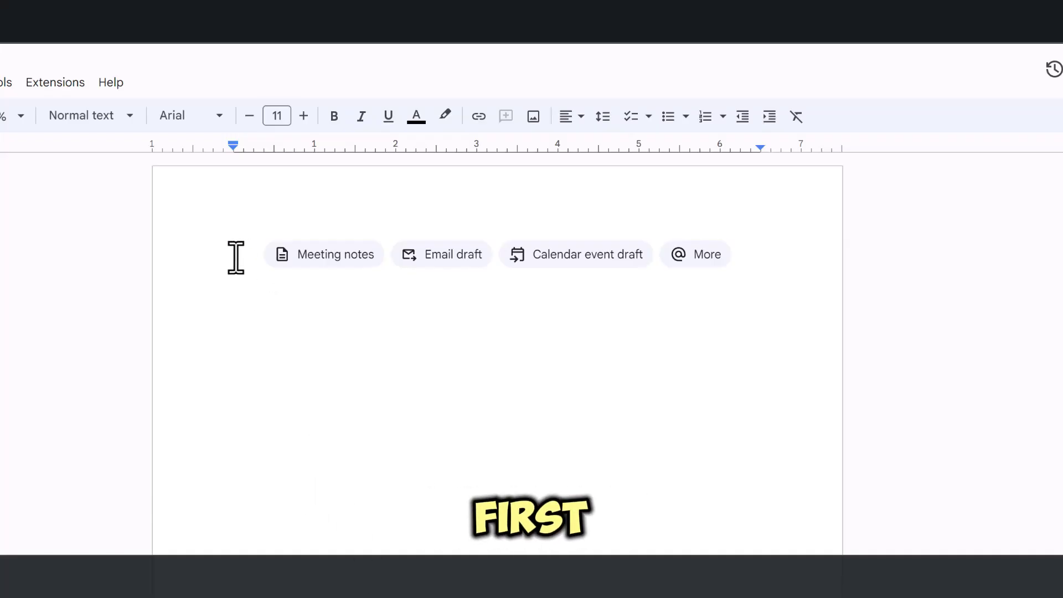
{"action": "right_click", "coordinate": [236, 257]}
{"action": "left_click", "coordinate": [276, 329]}
{"action": "scroll", "coordinate": [571, 433], "scroll_direction": "down", "scroll_amount": 5}
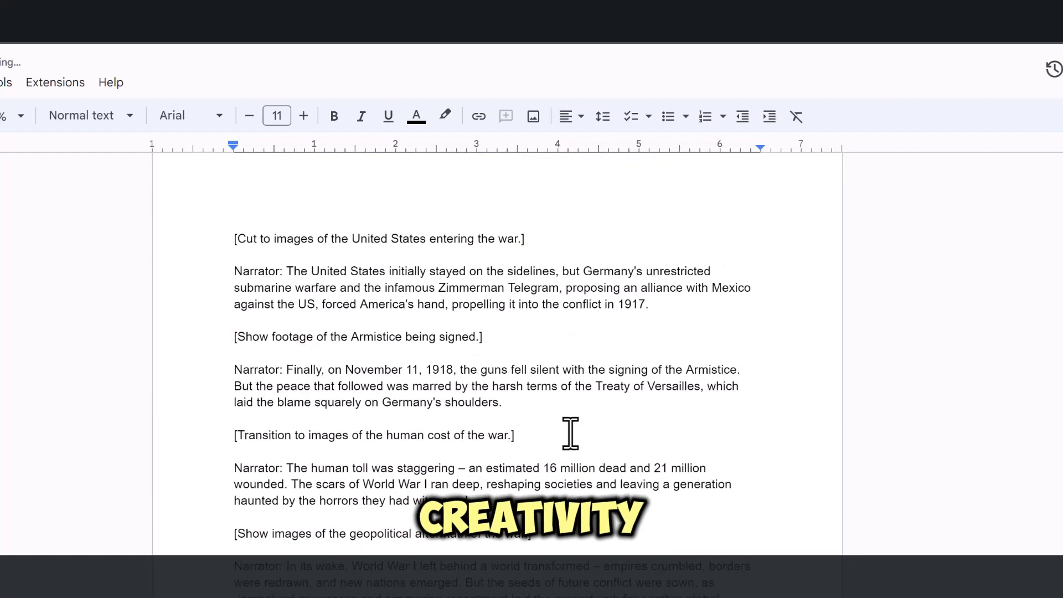
Review the script's narrator passages in the document, from the welcome paragraph through the Eastern Front section.
{"action": "scroll", "coordinate": [825, 497], "scroll_direction": "down", "scroll_amount": 1}
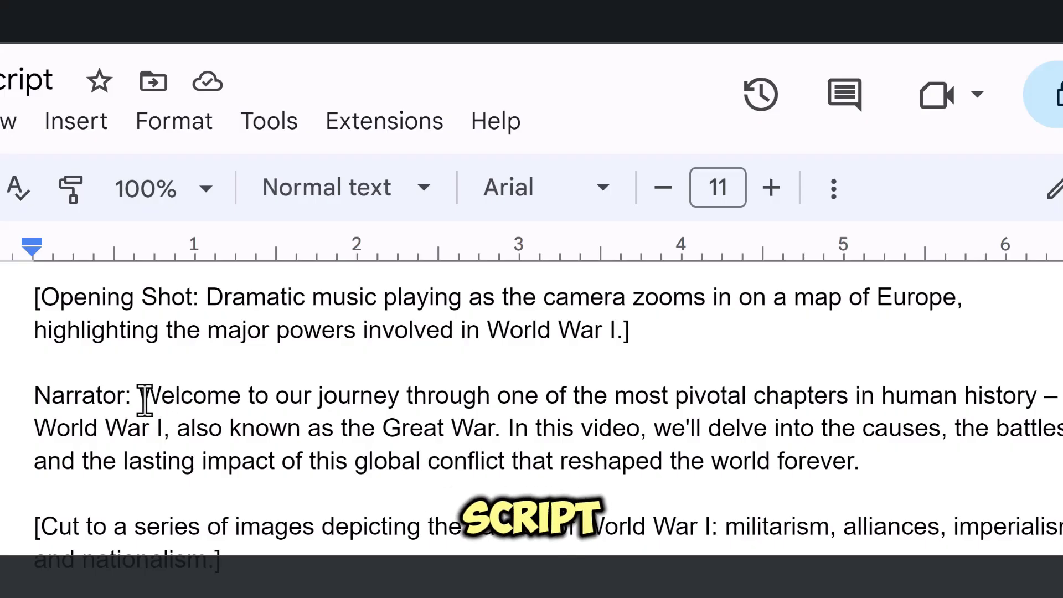
{"action": "left_click_drag", "start_coordinate": [143, 397], "coordinate": [288, 397]}
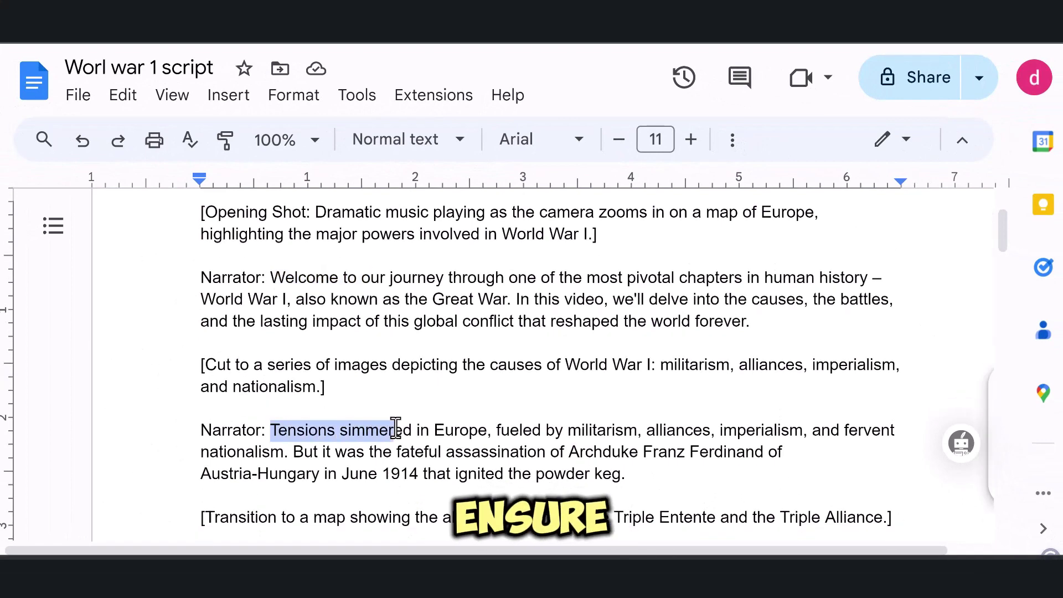
{"action": "scroll", "coordinate": [410, 426], "scroll_direction": "down", "scroll_amount": 6}
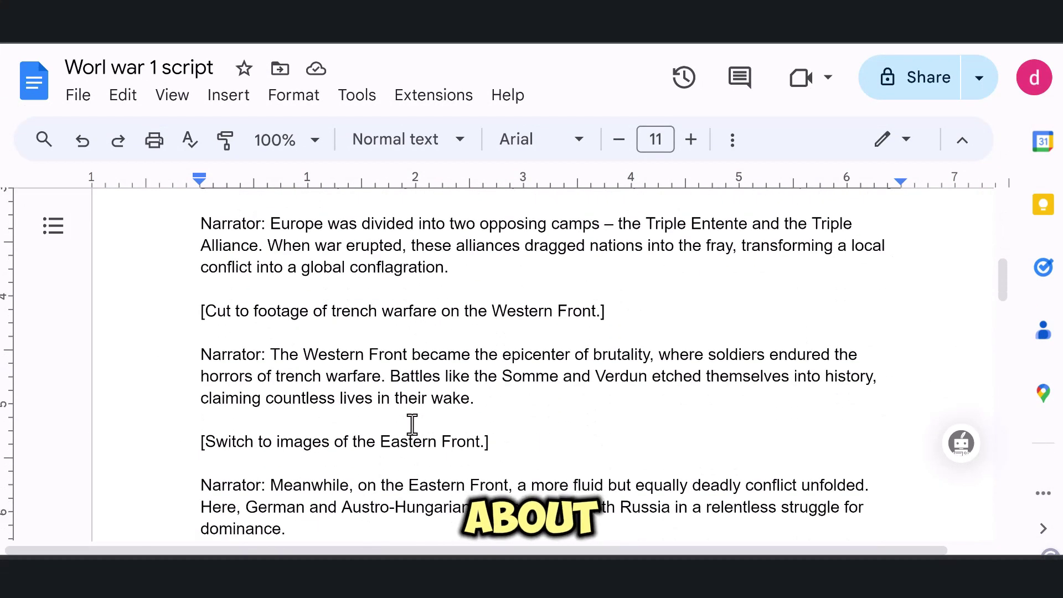
{"action": "scroll", "coordinate": [412, 425], "scroll_direction": "down", "scroll_amount": 4}
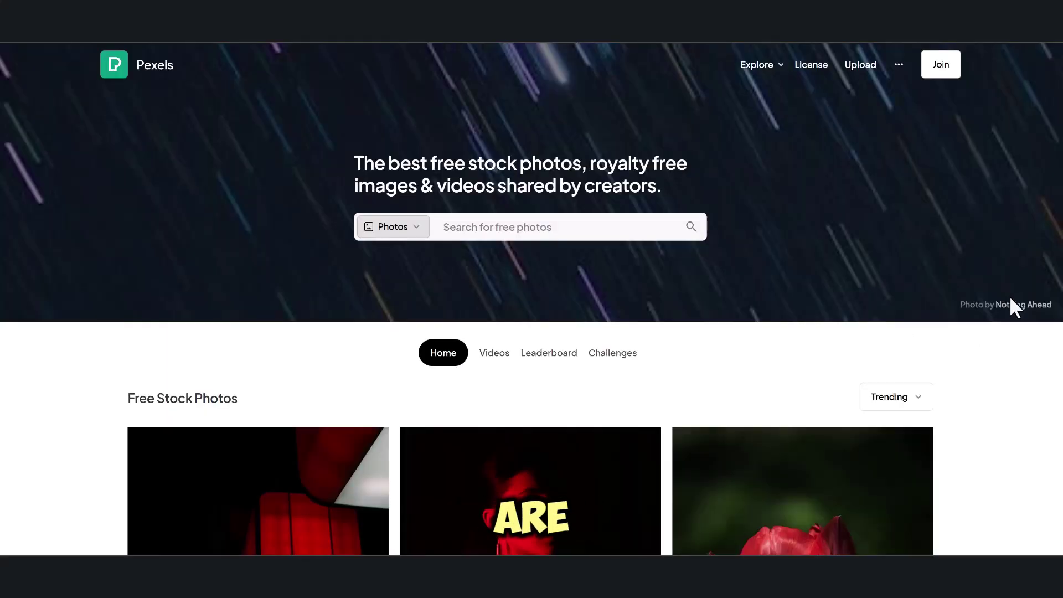
Search Google for the stock media sites Pexels and Canva and open the main result of each.
{"action": "scroll", "coordinate": [994, 280], "scroll_direction": "down", "scroll_amount": 5}
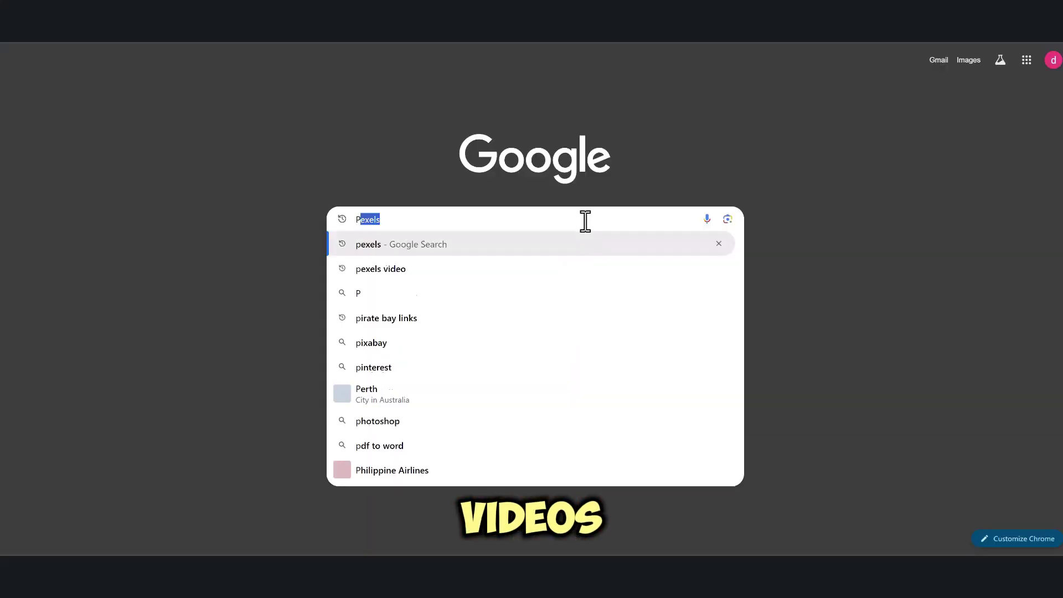
{"action": "key", "text": "Return"}
{"action": "left_click", "coordinate": [178, 171]}
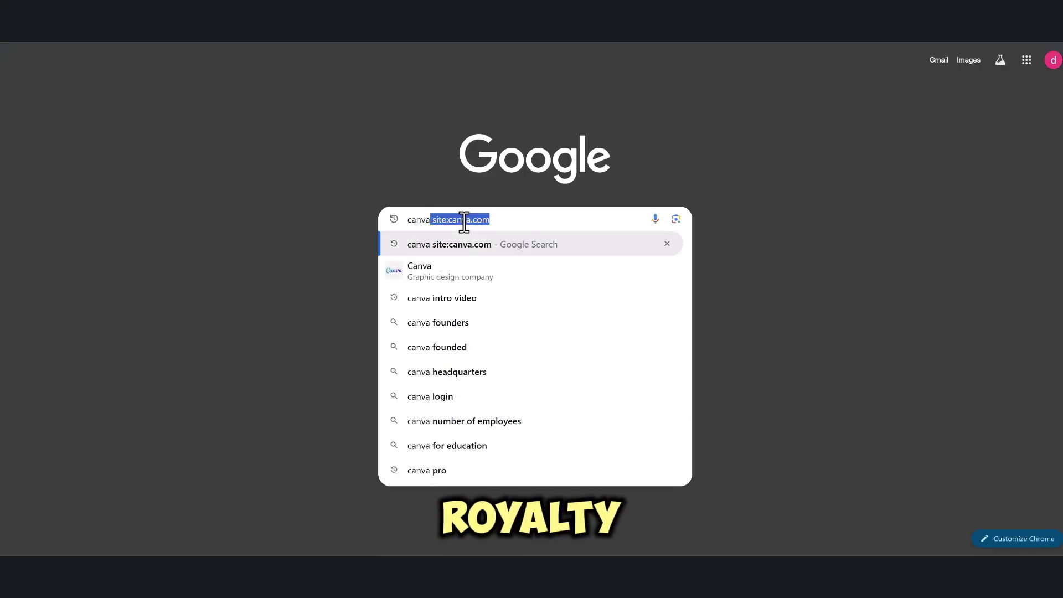
{"action": "key", "text": "Return"}
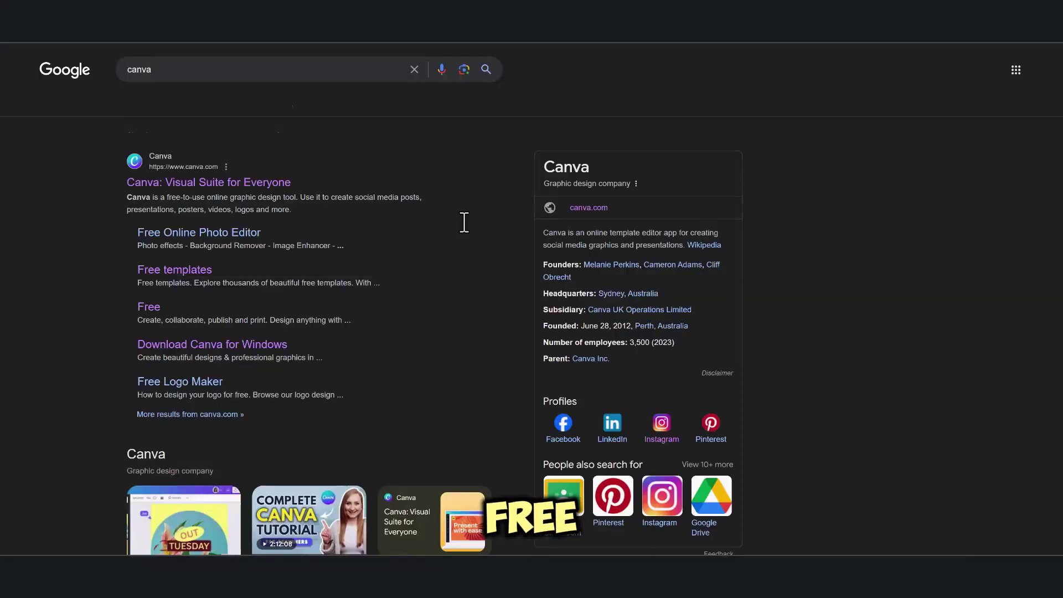
{"action": "left_click", "coordinate": [153, 188]}
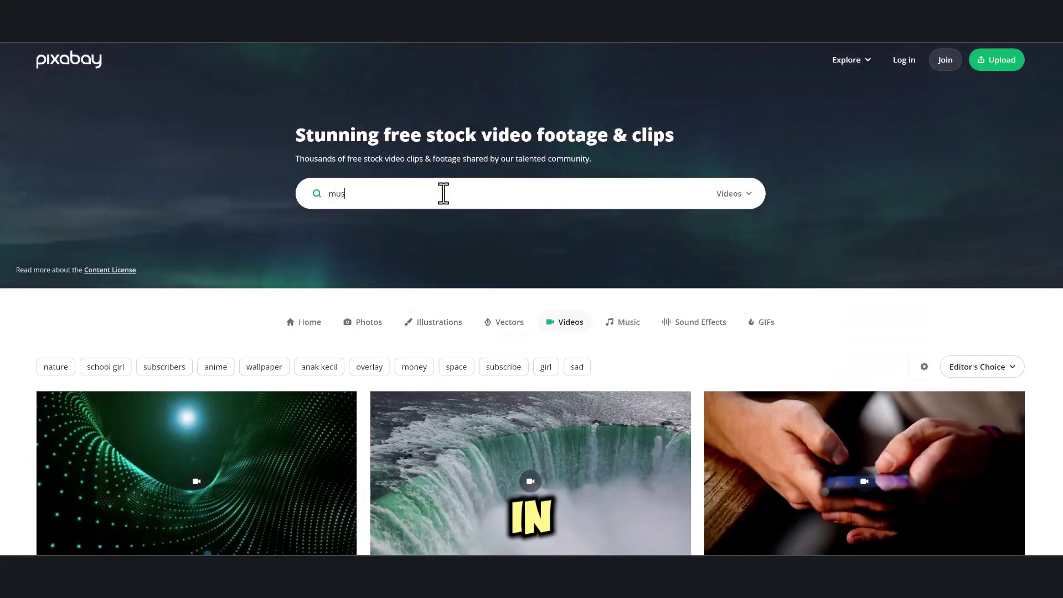
Search Pixabay's free stock videos for museum footage and browse the results.
{"action": "type", "text": "uem"}
{"action": "key", "text": "Return"}
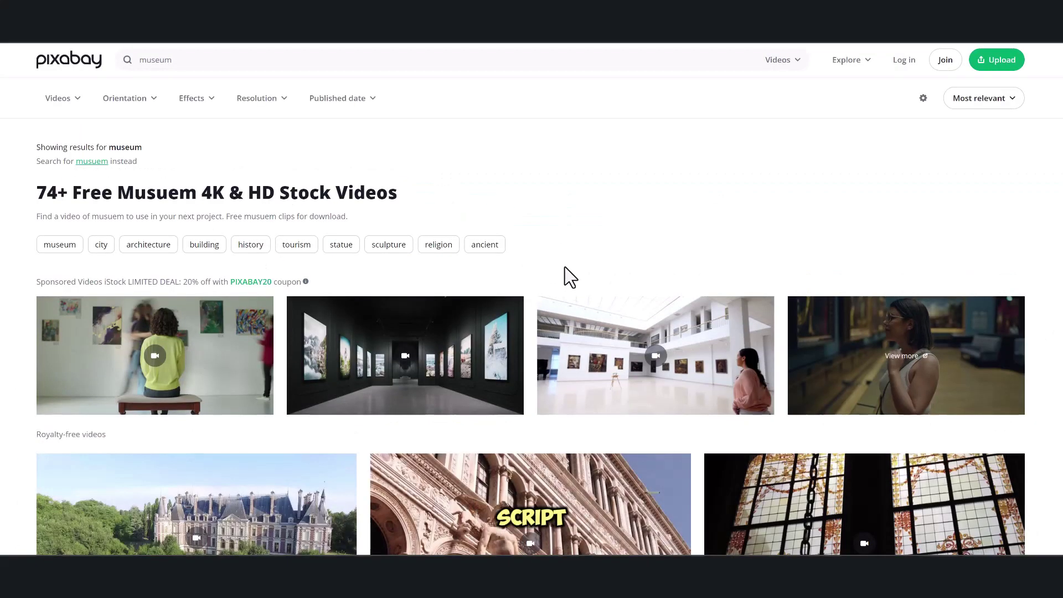
{"action": "scroll", "coordinate": [995, 246], "scroll_direction": "down", "scroll_amount": 4}
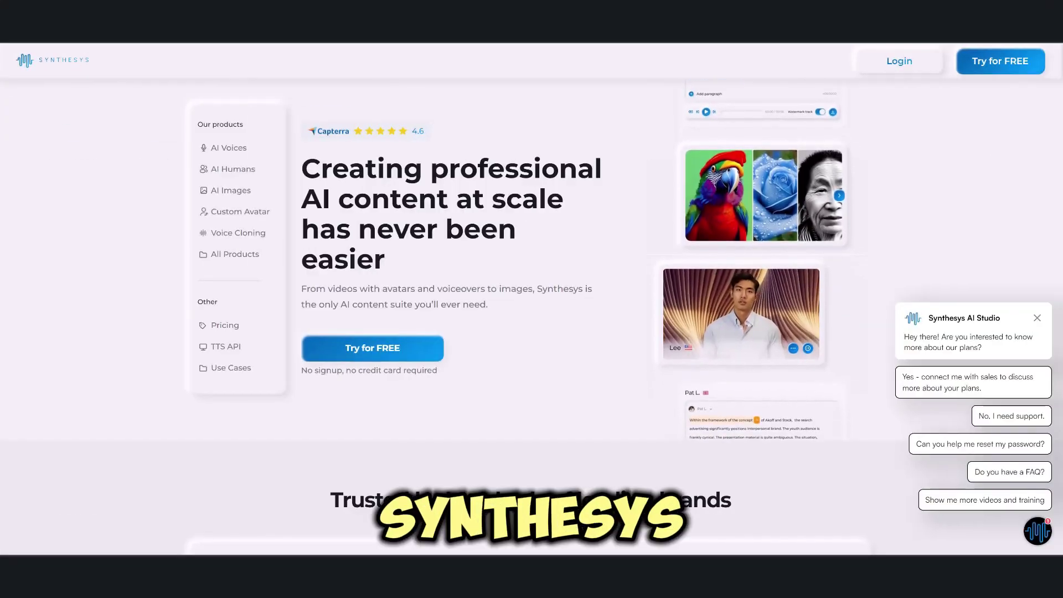
Open the page with all Synthesys products and examine the AI tools offered there, such as voice, video, image, dubbing and translation.
{"action": "left_click", "coordinate": [234, 255]}
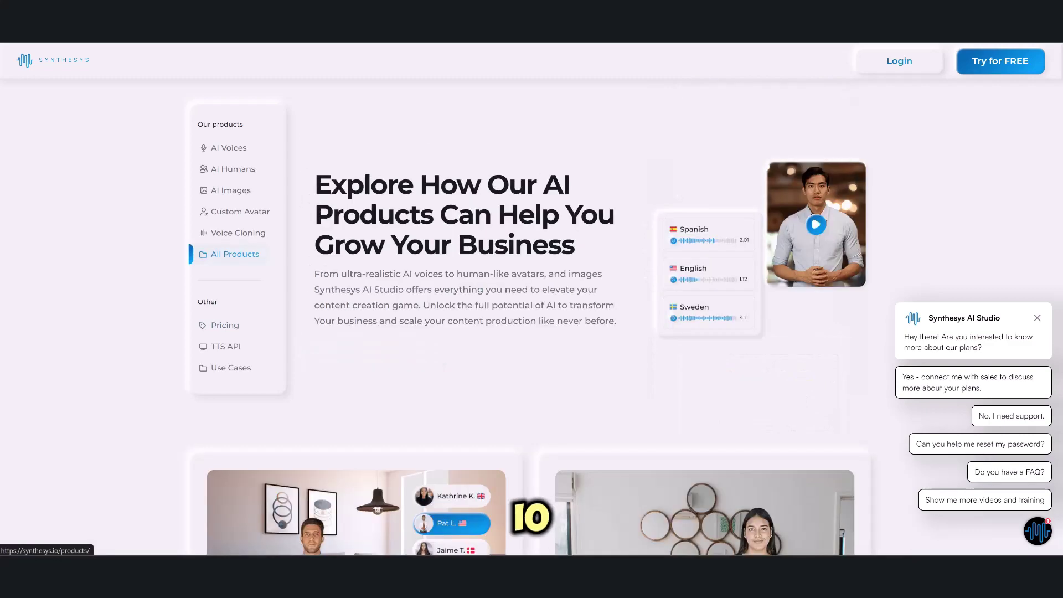
{"action": "scroll", "coordinate": [532, 299], "scroll_direction": "down", "scroll_amount": 2}
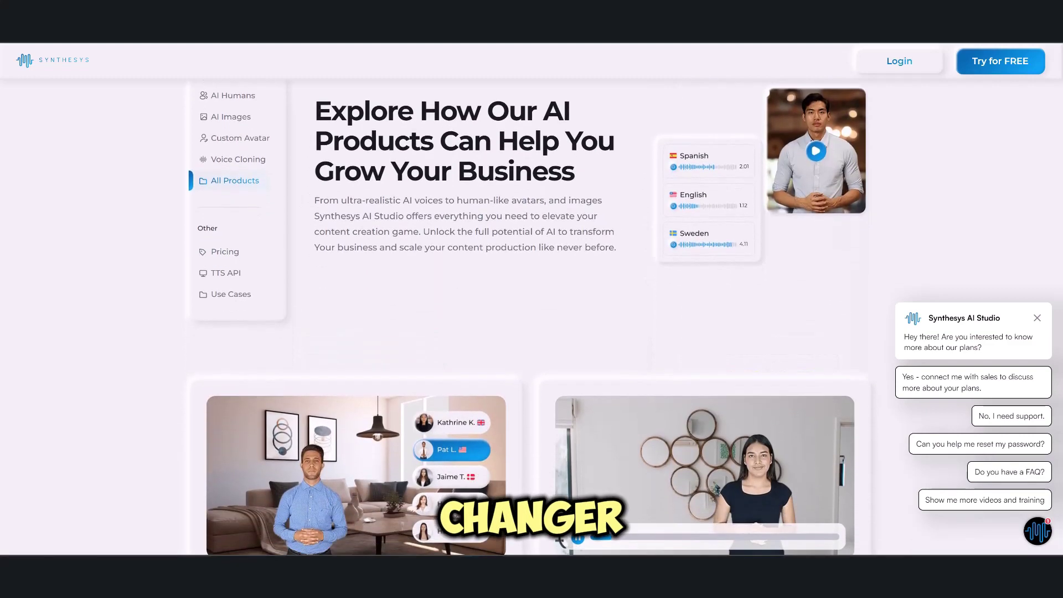
{"action": "scroll", "coordinate": [532, 299], "scroll_direction": "down", "scroll_amount": 3}
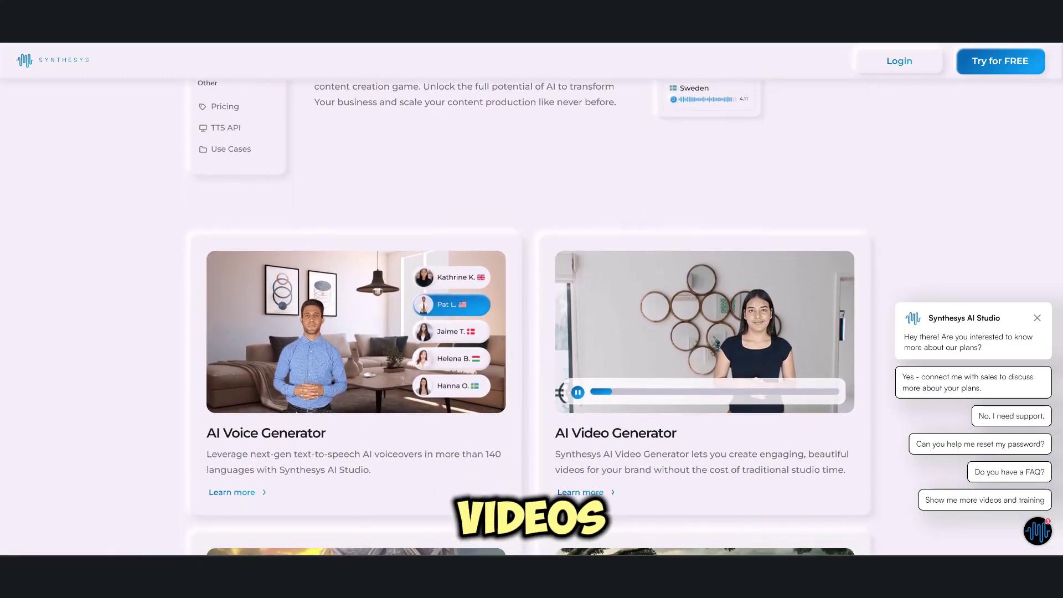
{"action": "scroll", "coordinate": [532, 299], "scroll_direction": "down", "scroll_amount": 3}
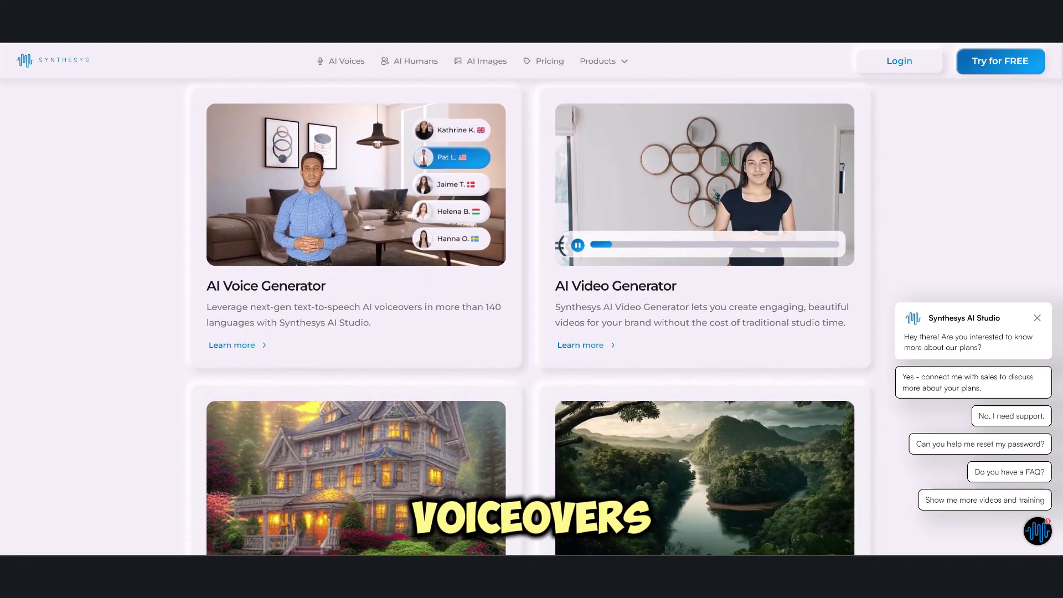
{"action": "scroll", "coordinate": [531, 299], "scroll_direction": "down", "scroll_amount": 3}
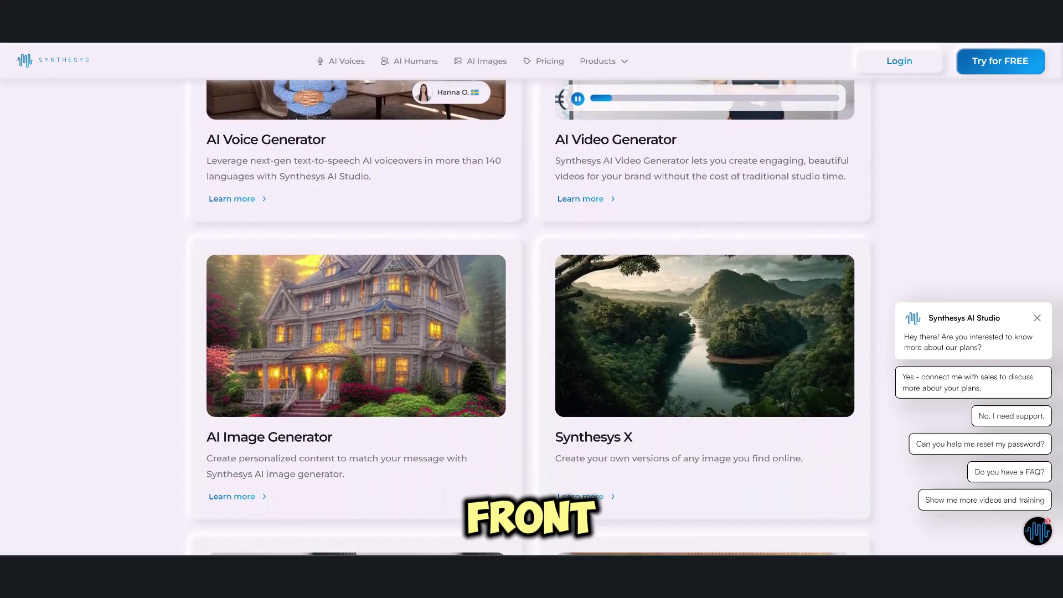
{"action": "scroll", "coordinate": [532, 299], "scroll_direction": "down", "scroll_amount": 3}
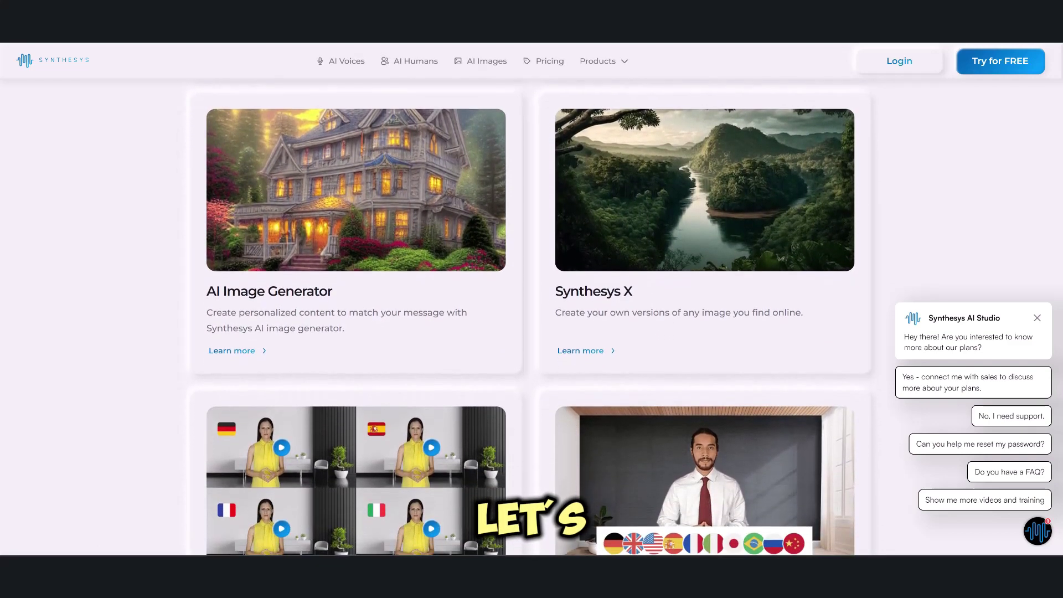
{"action": "scroll", "coordinate": [531, 299], "scroll_direction": "down", "scroll_amount": 3}
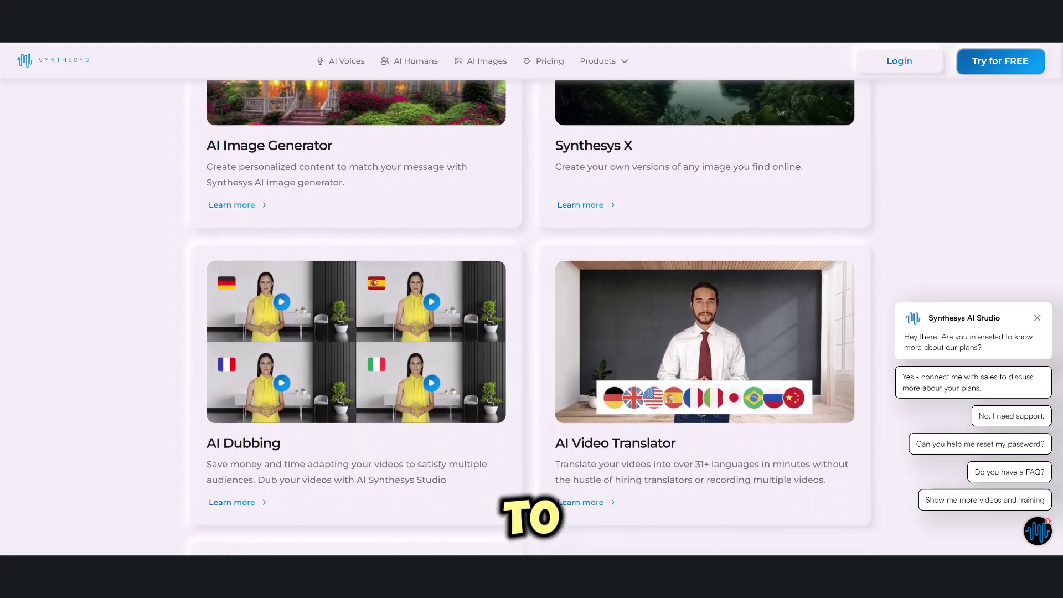
{"action": "scroll", "coordinate": [532, 299], "scroll_direction": "down", "scroll_amount": 3}
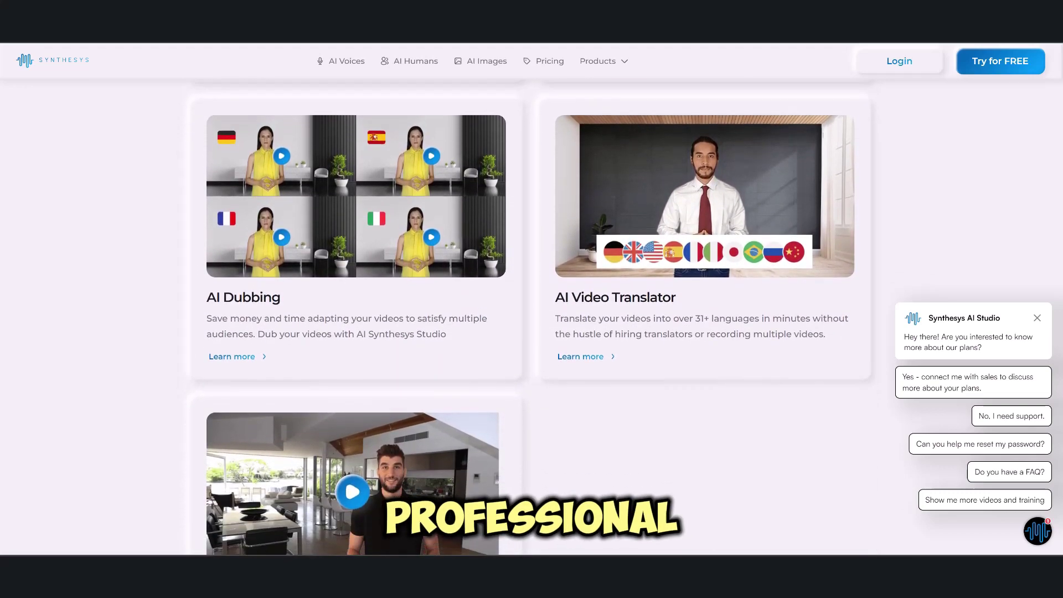
{"action": "scroll", "coordinate": [531, 299], "scroll_direction": "down", "scroll_amount": 2}
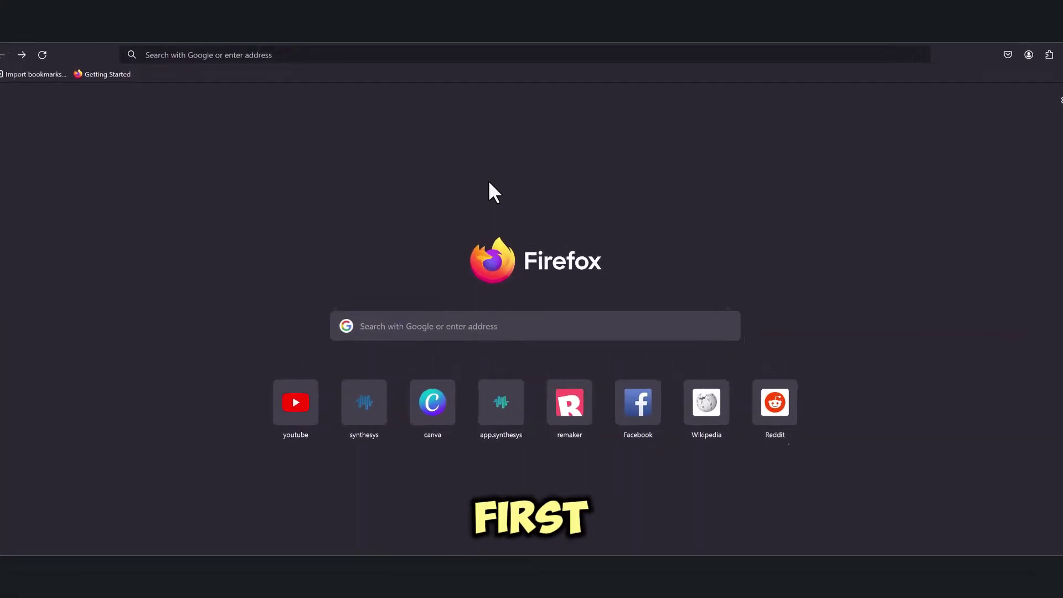
Switch to Firefox, go to synthesys.io and open its pricing page at the plan comparison.
{"action": "left_click", "coordinate": [237, 55]}
{"action": "type", "text": "synthesys.io/"}
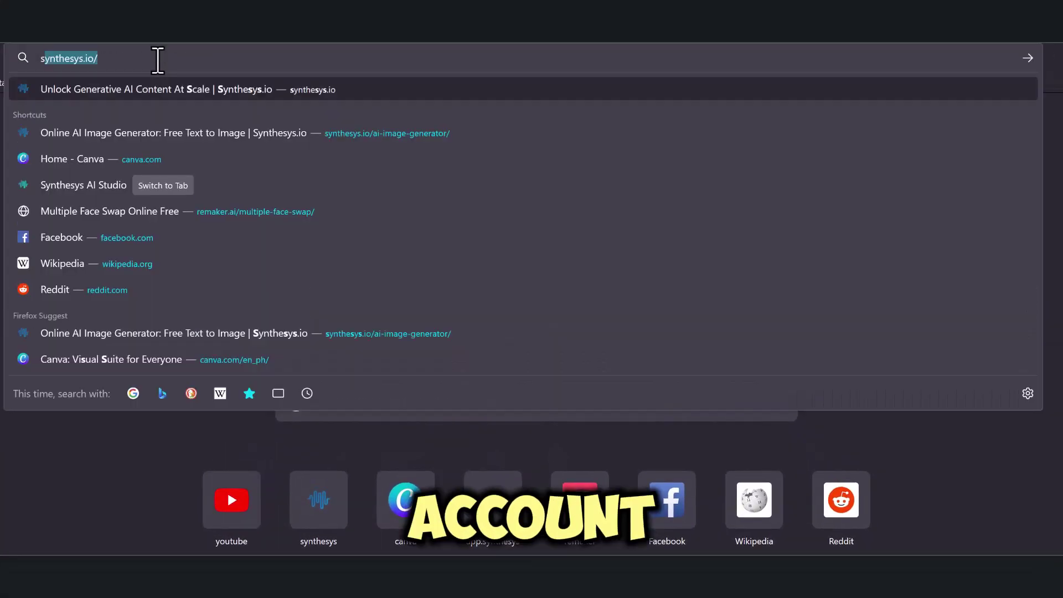
{"action": "key", "text": "Return"}
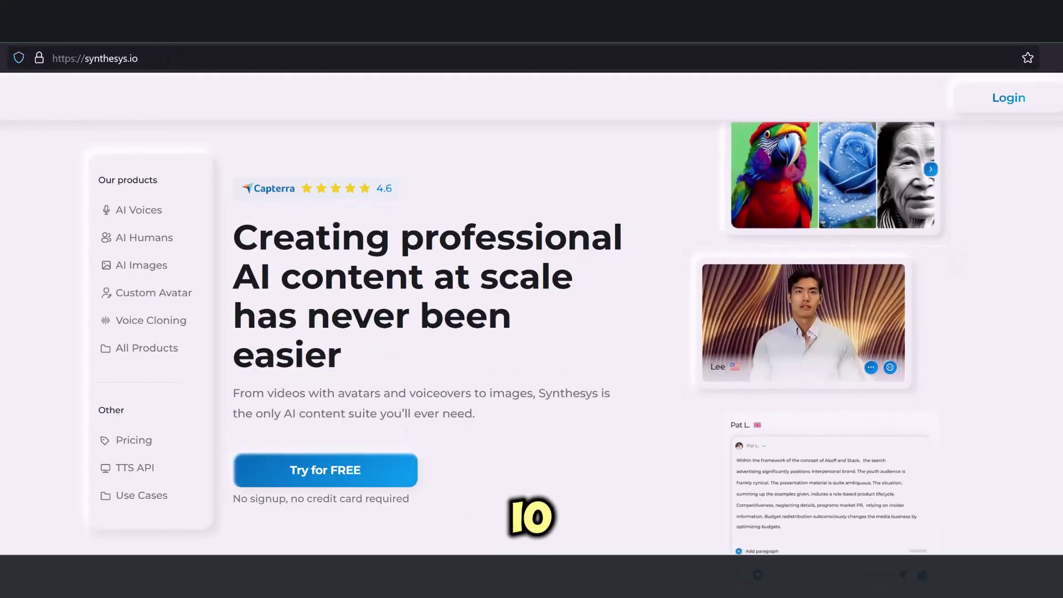
{"action": "left_click", "coordinate": [133, 441]}
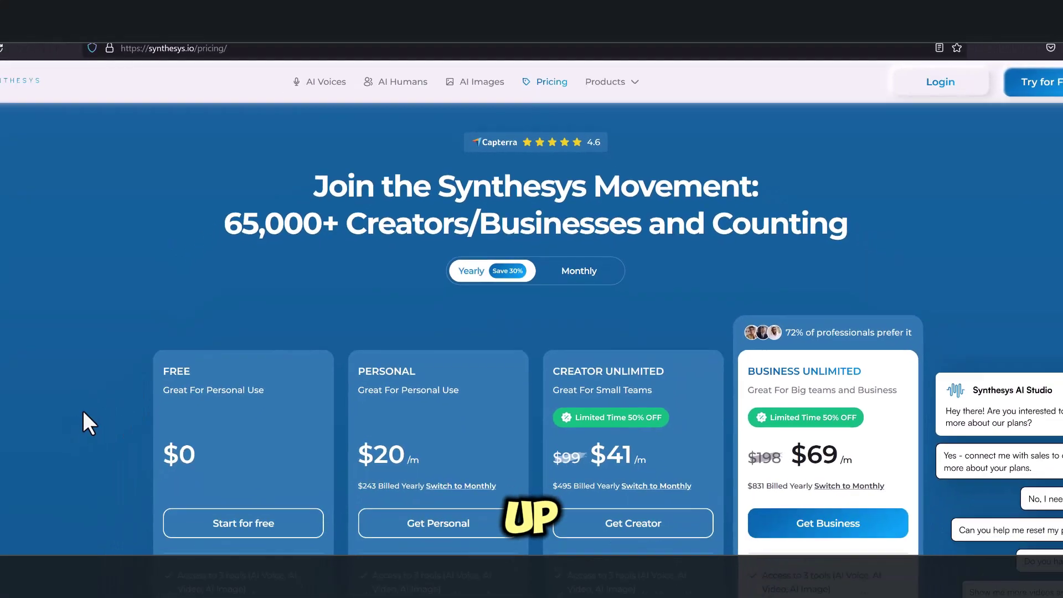
{"action": "scroll", "coordinate": [83, 413], "scroll_direction": "down", "scroll_amount": 3}
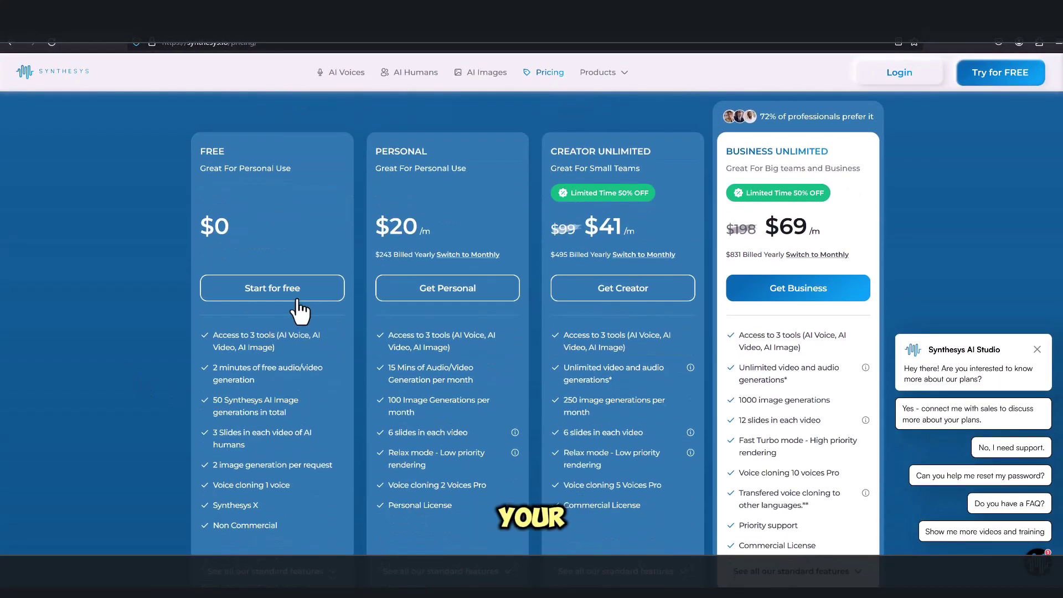
Start with the free Synthesys plan and create an AI Humans project from the Default Template.
{"action": "left_click", "coordinate": [298, 296]}
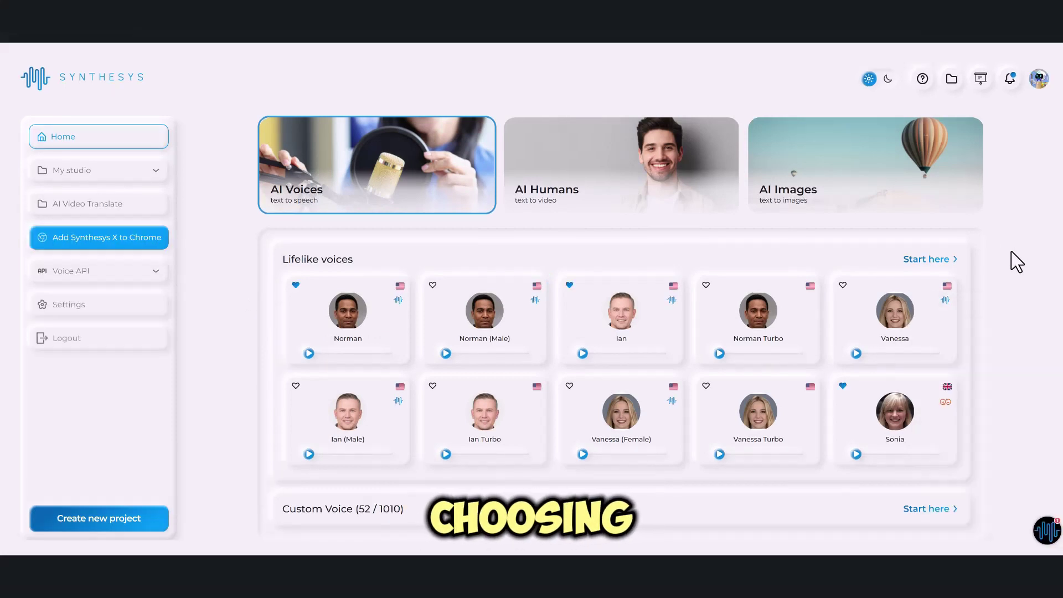
{"action": "left_click", "coordinate": [686, 185]}
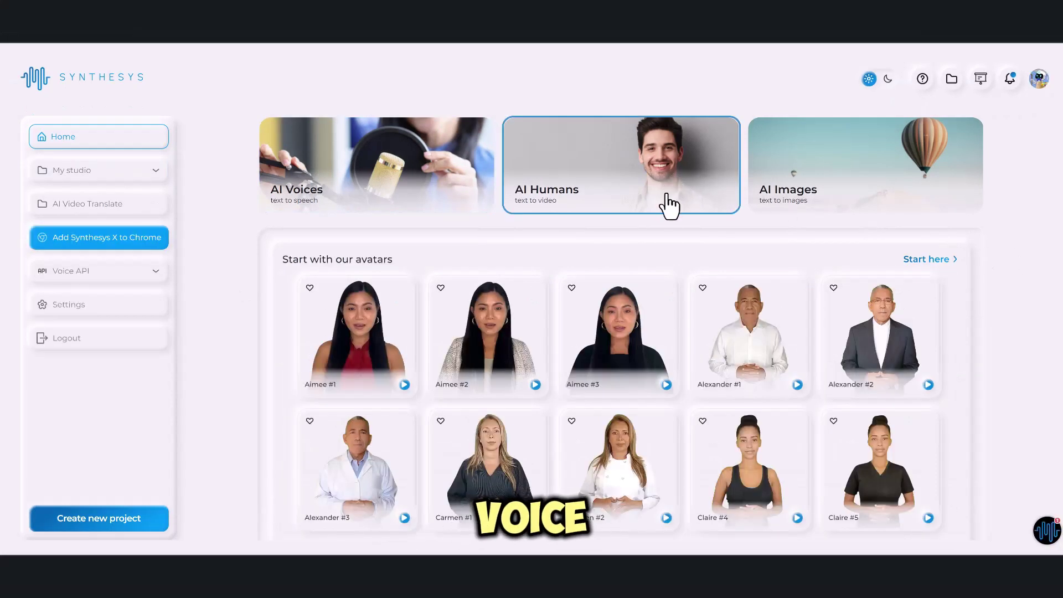
{"action": "left_click", "coordinate": [930, 260]}
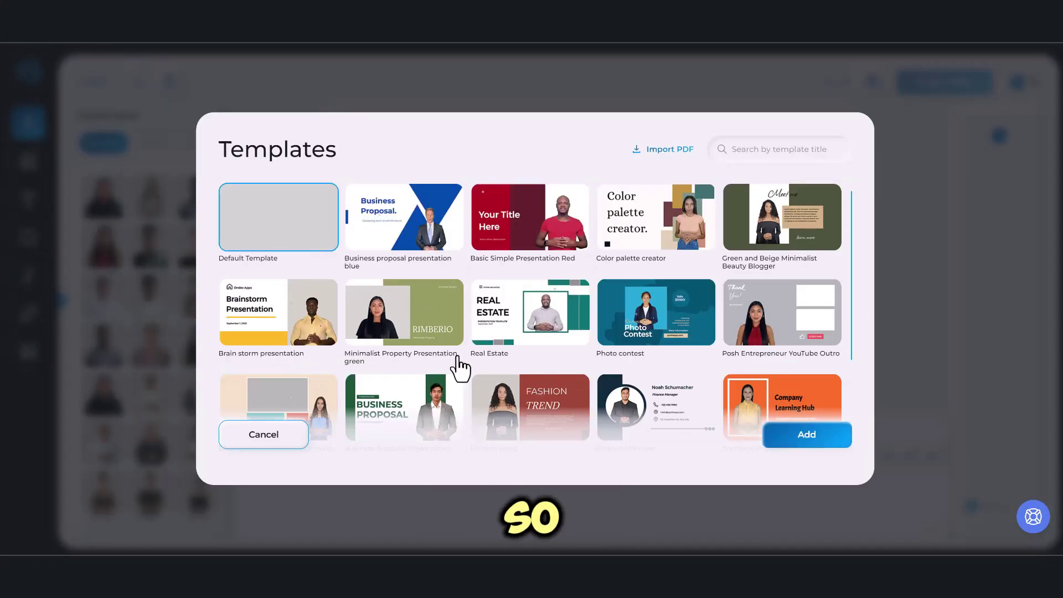
{"action": "left_click", "coordinate": [797, 442]}
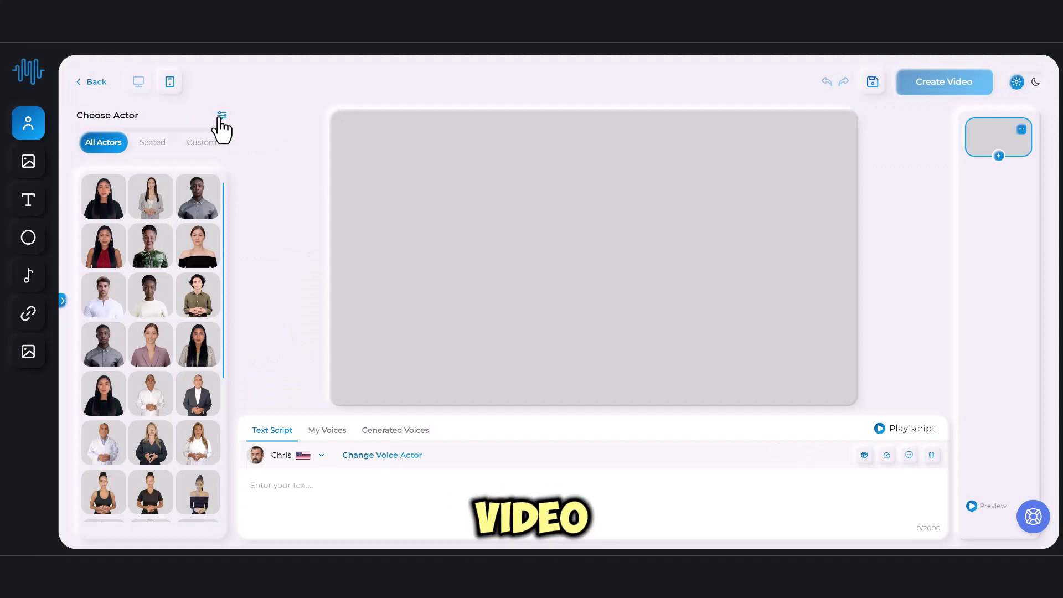
Filter the AI Humans actors by the Humatars category and add Alexander #2 to the slide.
{"action": "left_click", "coordinate": [221, 116]}
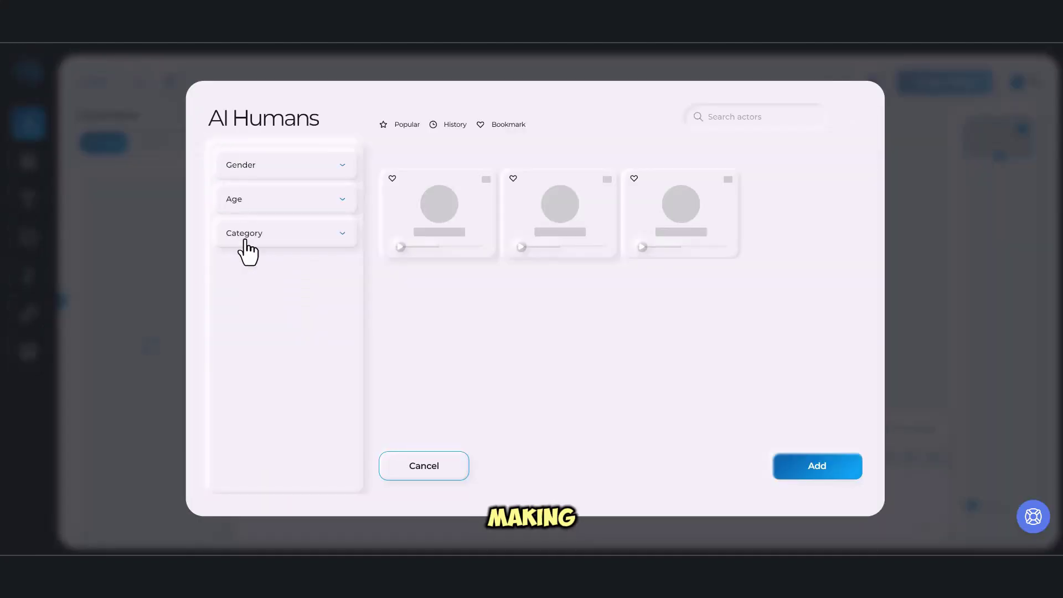
{"action": "left_click", "coordinate": [230, 261]}
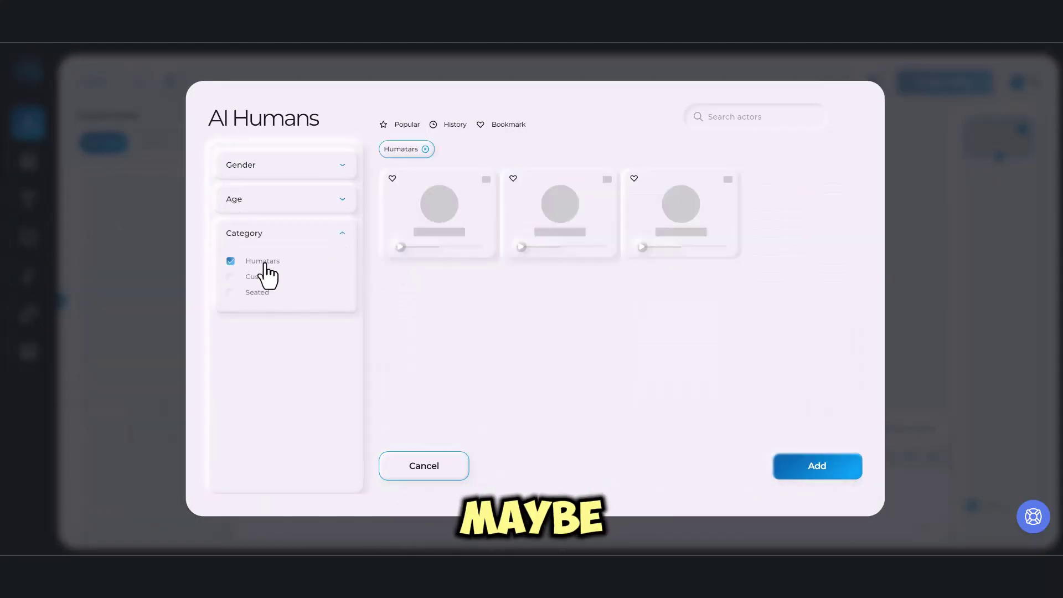
{"action": "scroll", "coordinate": [835, 247], "scroll_direction": "down", "scroll_amount": 3}
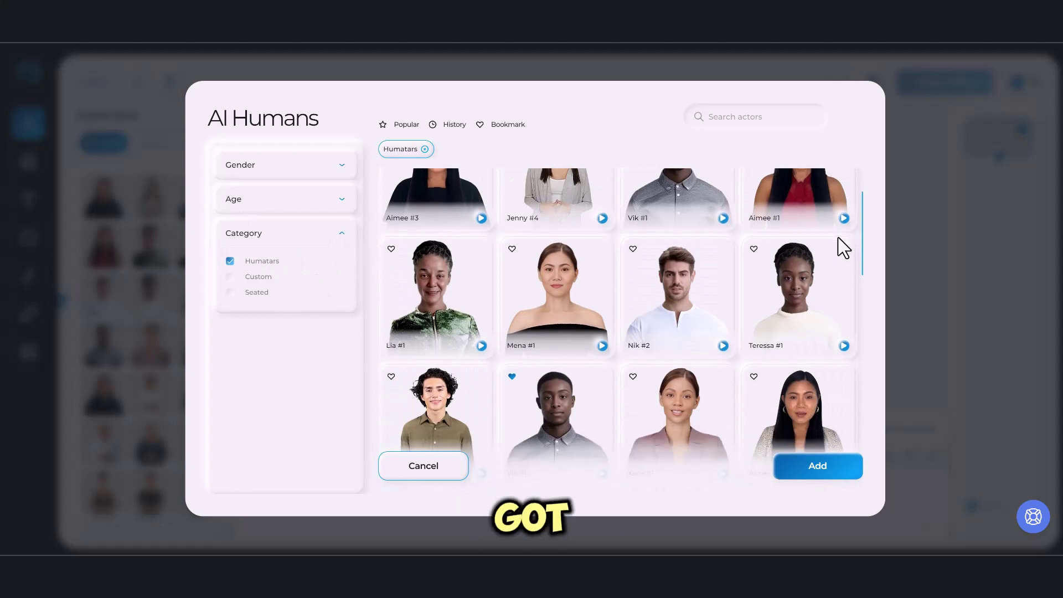
{"action": "scroll", "coordinate": [841, 247], "scroll_direction": "down", "scroll_amount": 4}
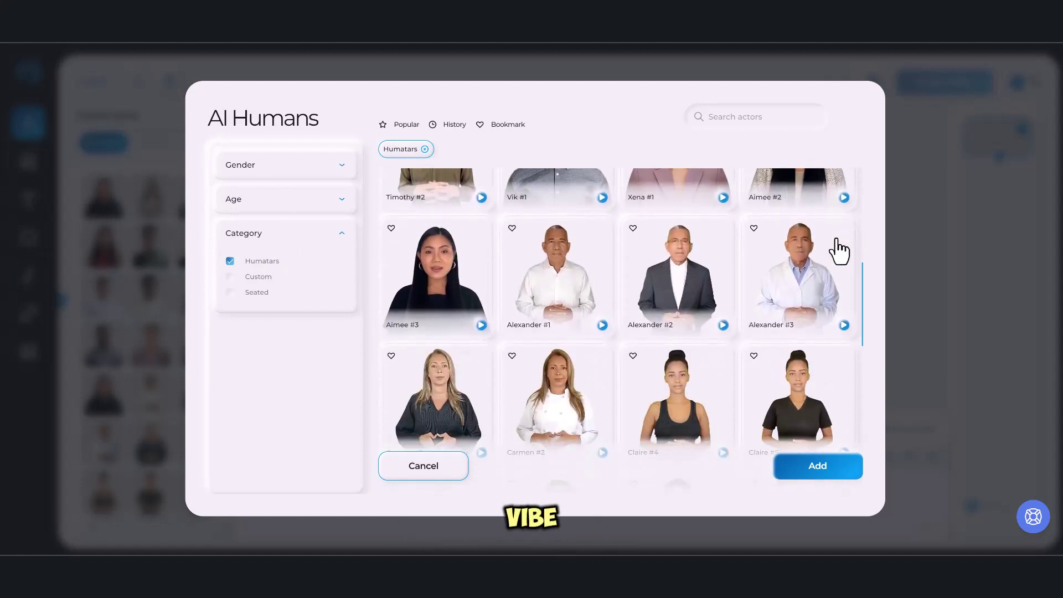
{"action": "left_click", "coordinate": [723, 326]}
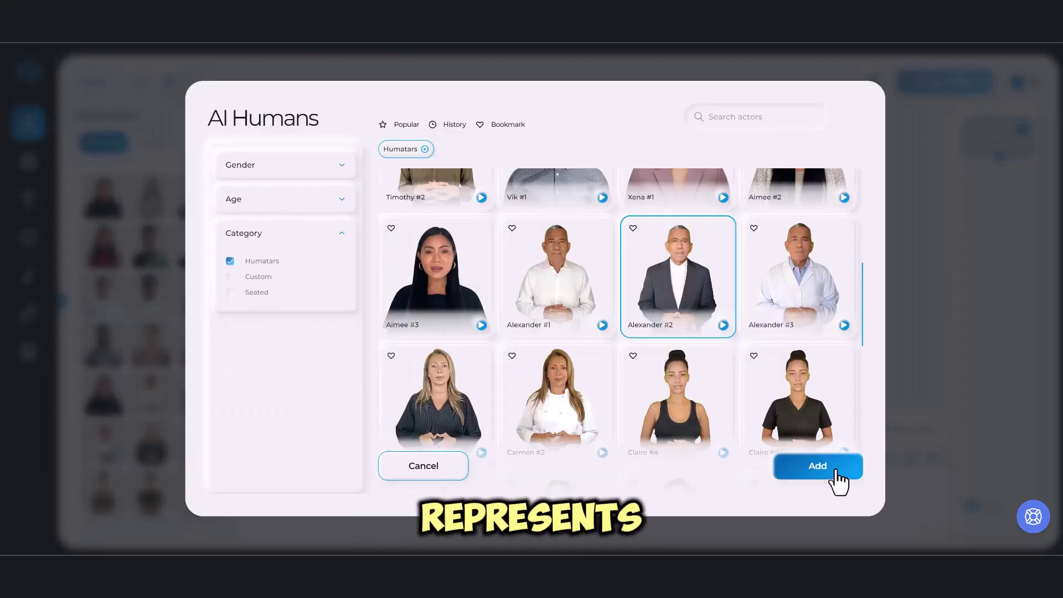
{"action": "left_click", "coordinate": [836, 471]}
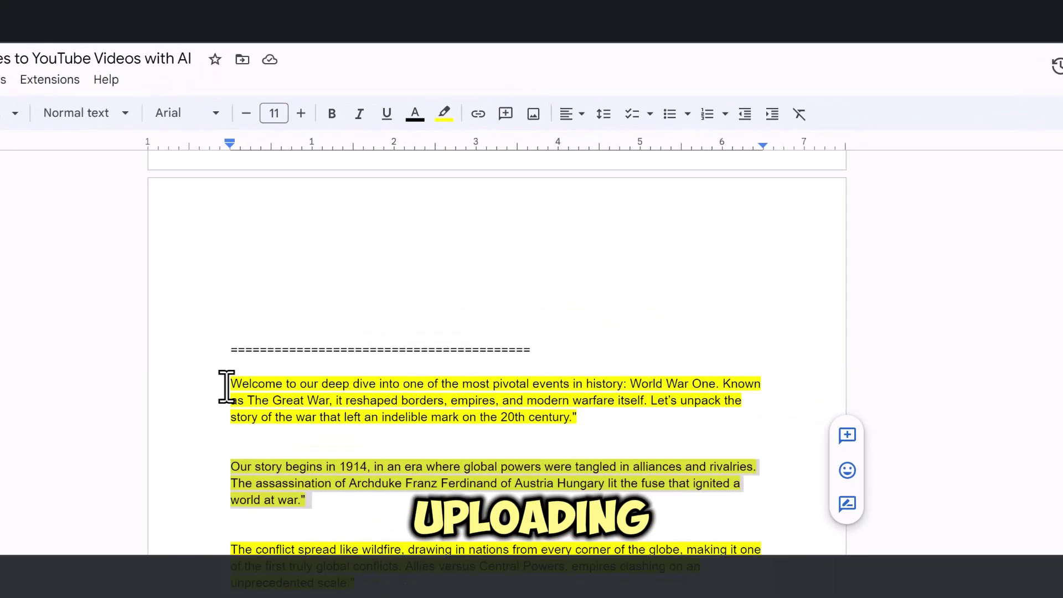
Copy the script's opening paragraph, starting "Welcome to our deep dive", from Google Docs and paste it into the Synthesys slide's text script.
{"action": "left_click_drag", "start_coordinate": [226, 386], "coordinate": [535, 433]}
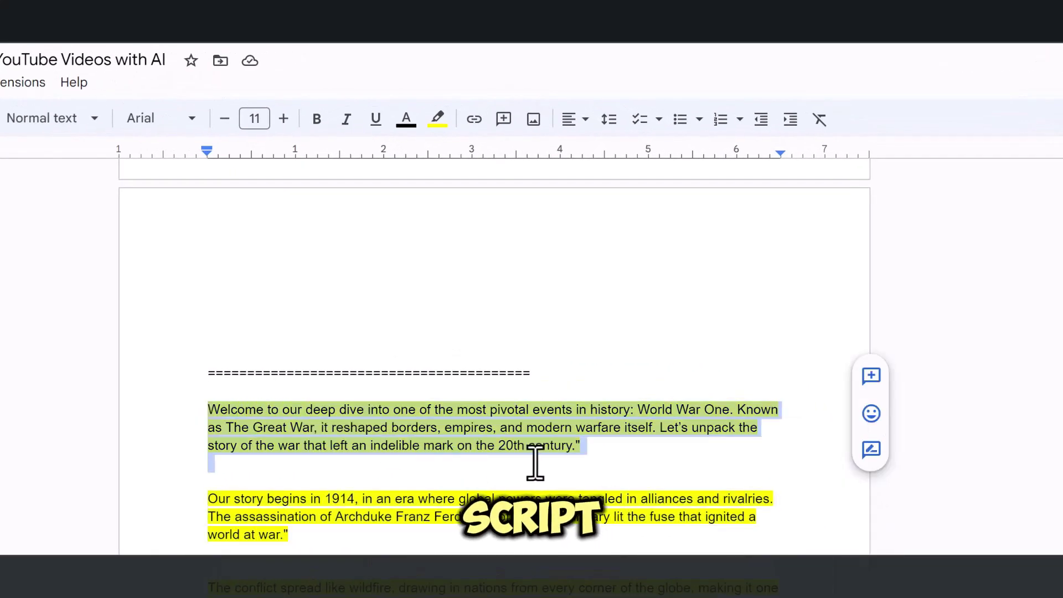
{"action": "right_click", "coordinate": [538, 438]}
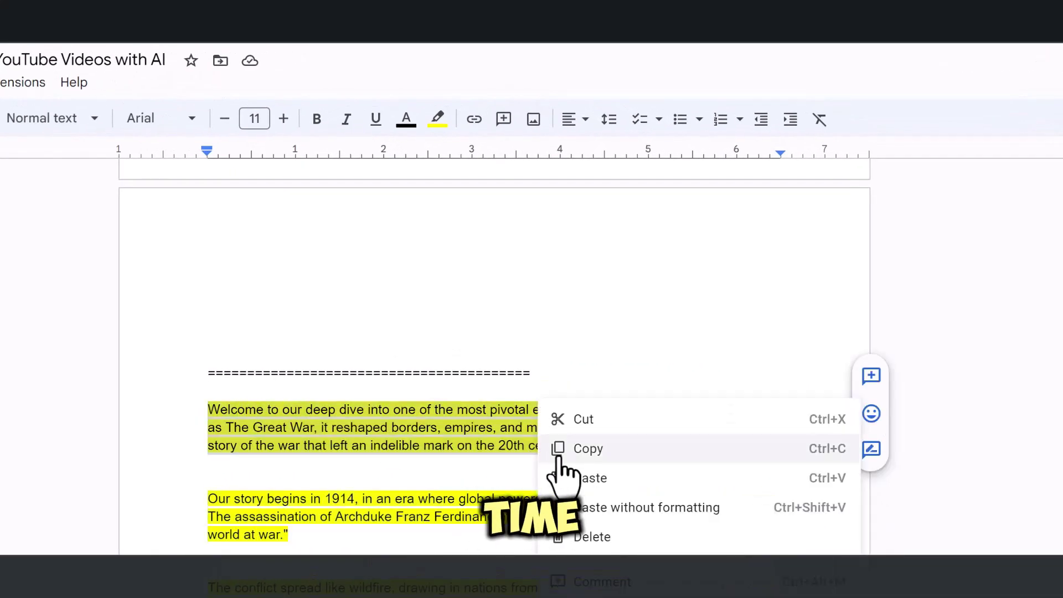
{"action": "left_click", "coordinate": [560, 457]}
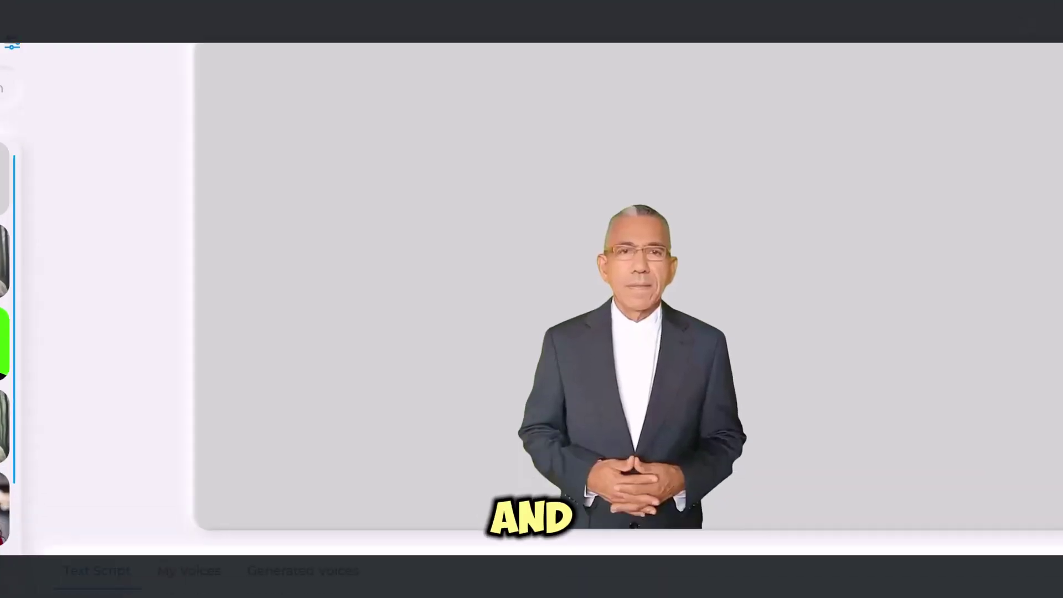
{"action": "right_click", "coordinate": [89, 446]}
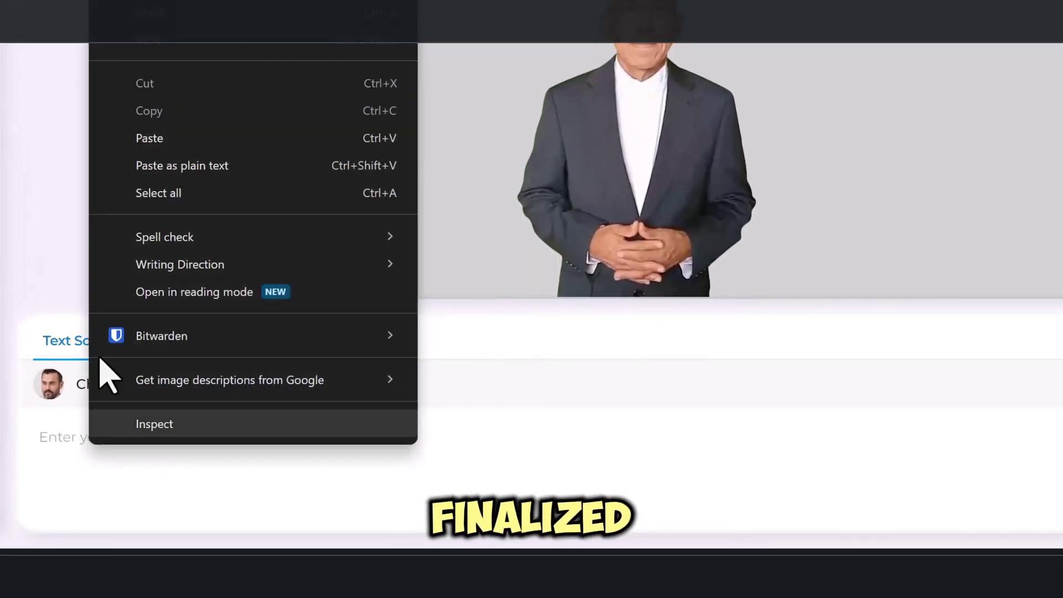
{"action": "left_click", "coordinate": [145, 138]}
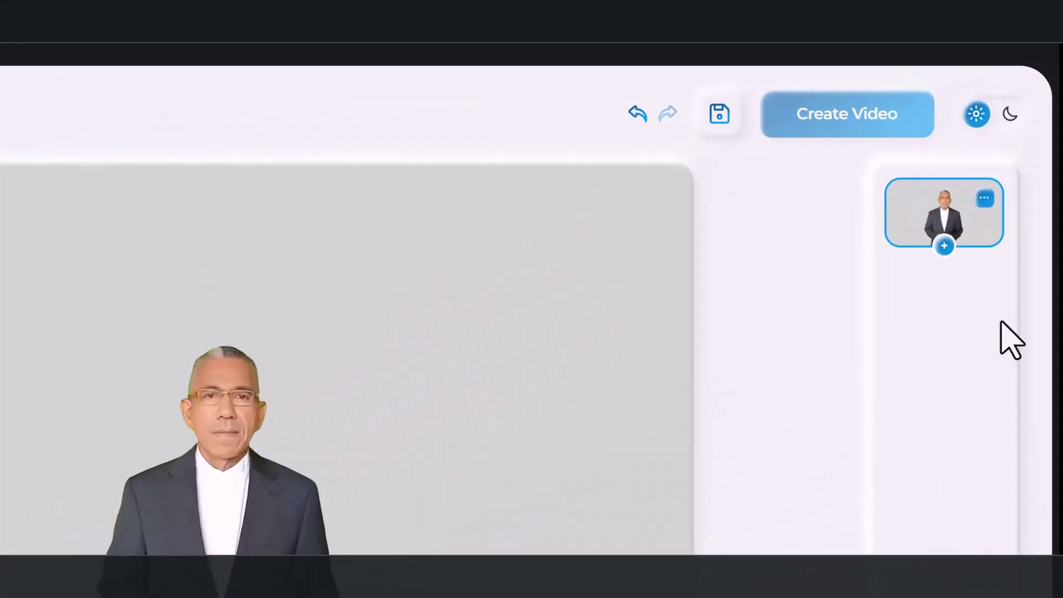
Add a second slide to the project and choose a male actor in a blue shirt for it.
{"action": "left_click", "coordinate": [944, 245]}
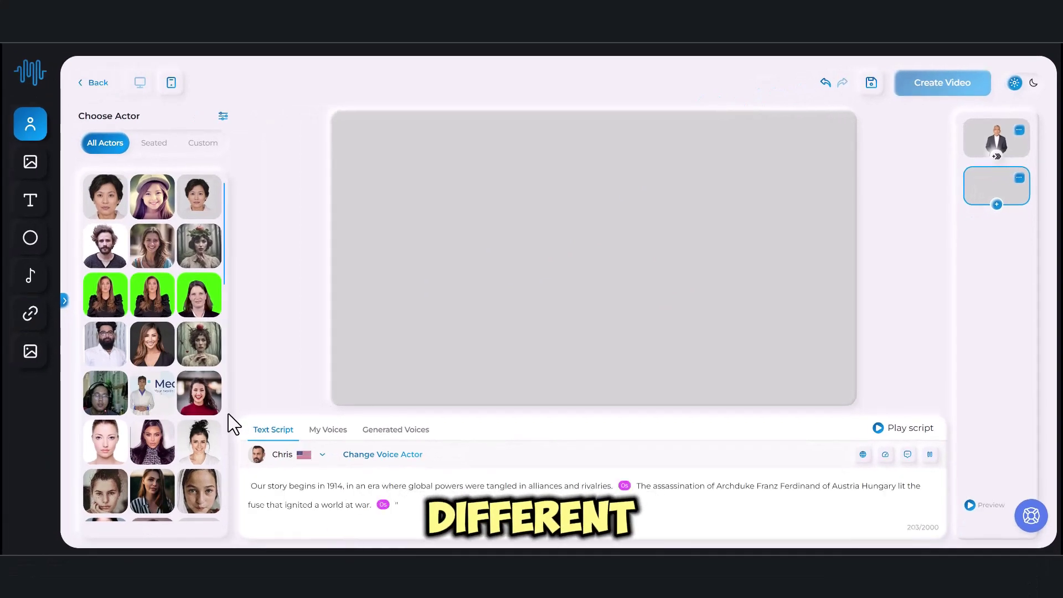
{"action": "scroll", "coordinate": [208, 421], "scroll_direction": "down", "scroll_amount": 10}
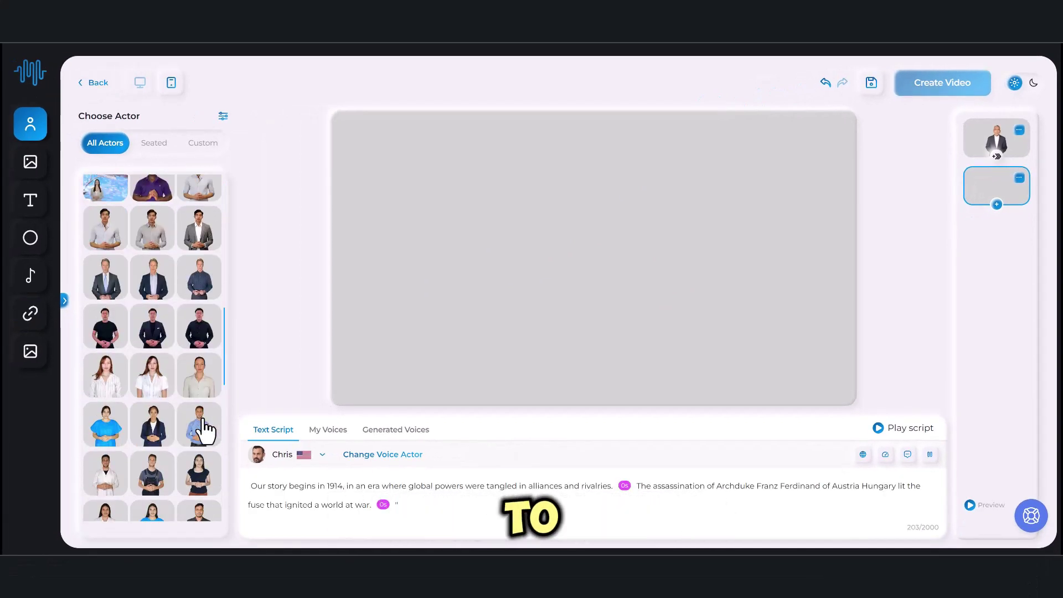
{"action": "left_click", "coordinate": [197, 434]}
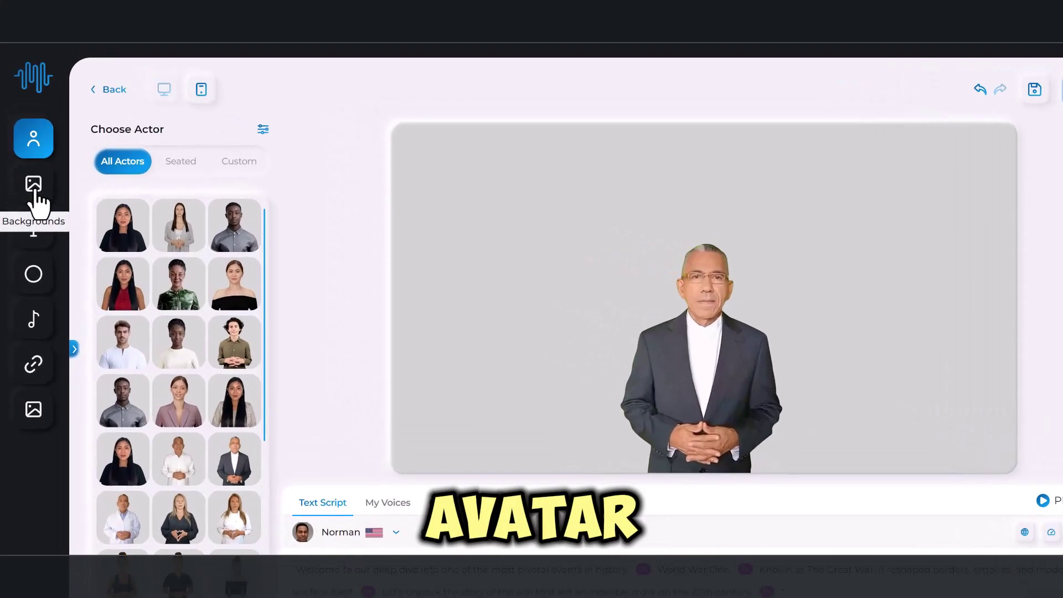
Set the uploaded World War I video as the slide's background and move the avatar to the right side of the canvas.
{"action": "left_click", "coordinate": [30, 165]}
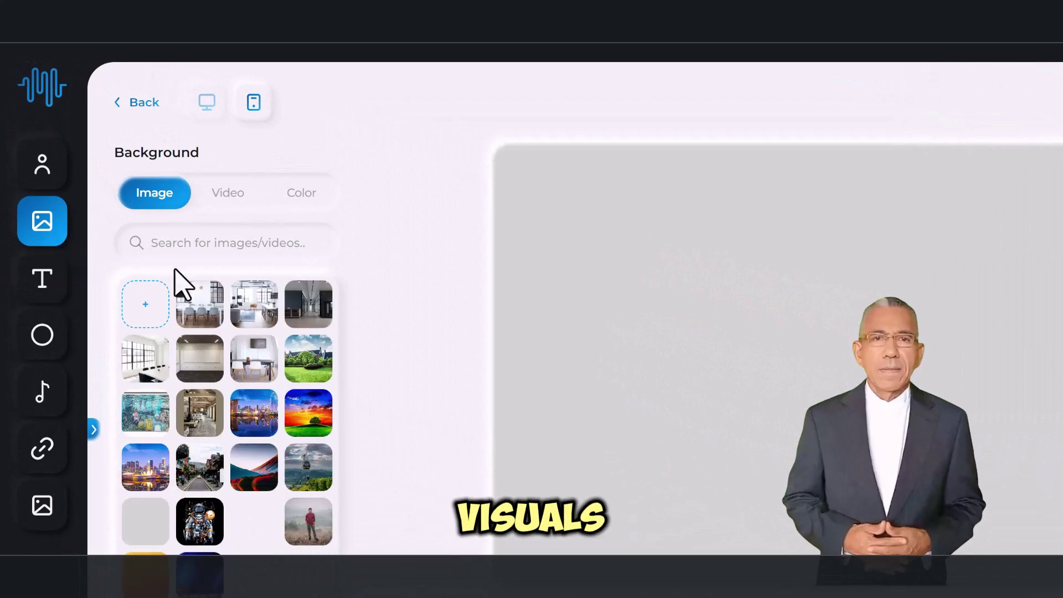
{"action": "left_click", "coordinate": [229, 200]}
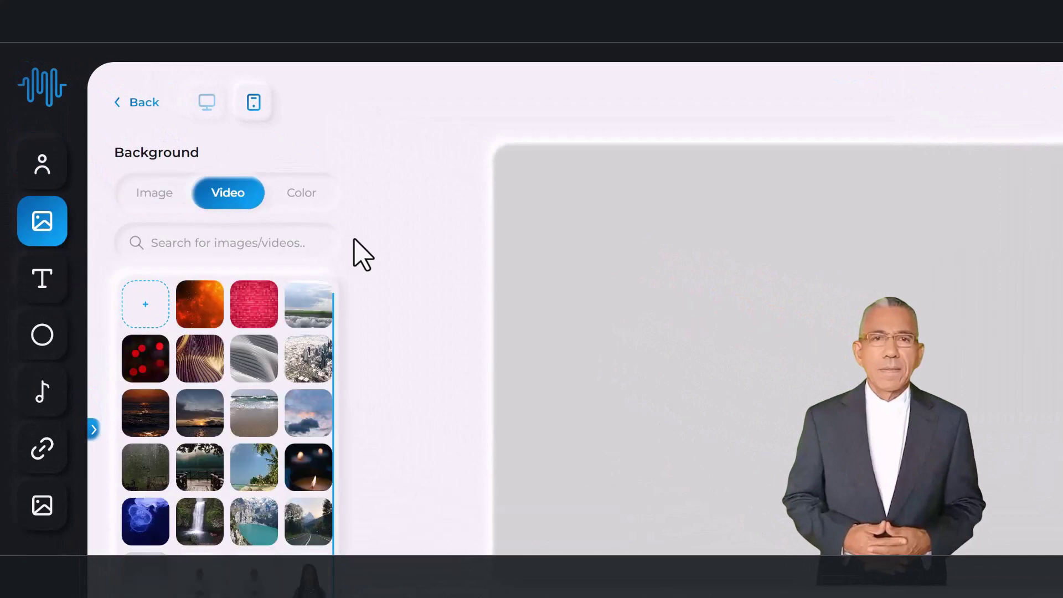
{"action": "left_click", "coordinate": [149, 304]}
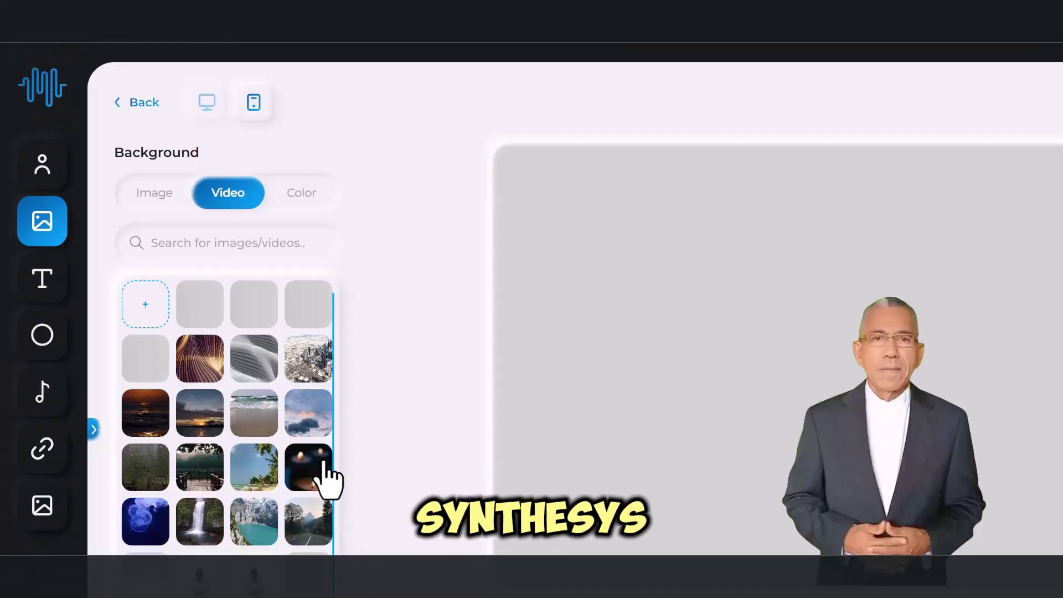
{"action": "scroll", "coordinate": [321, 481], "scroll_direction": "down", "scroll_amount": 3}
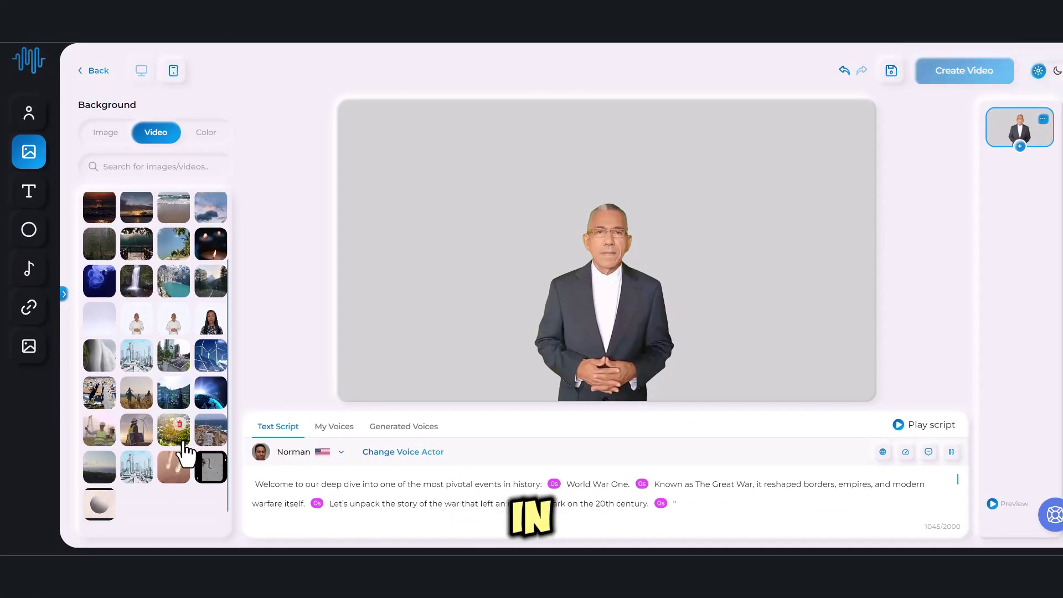
{"action": "left_click", "coordinate": [99, 512]}
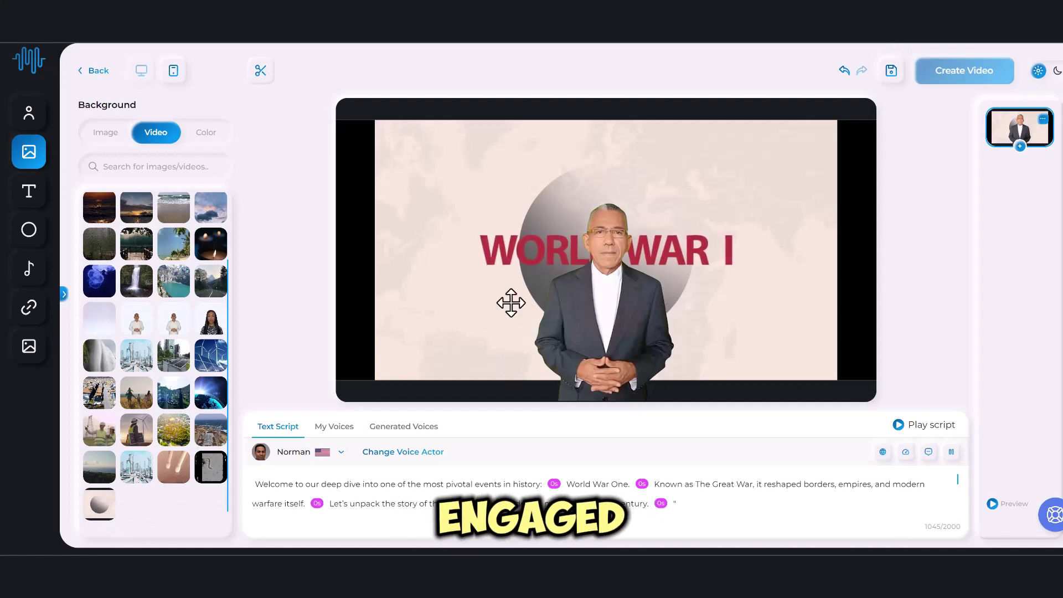
{"action": "left_click_drag", "start_coordinate": [581, 311], "coordinate": [769, 313]}
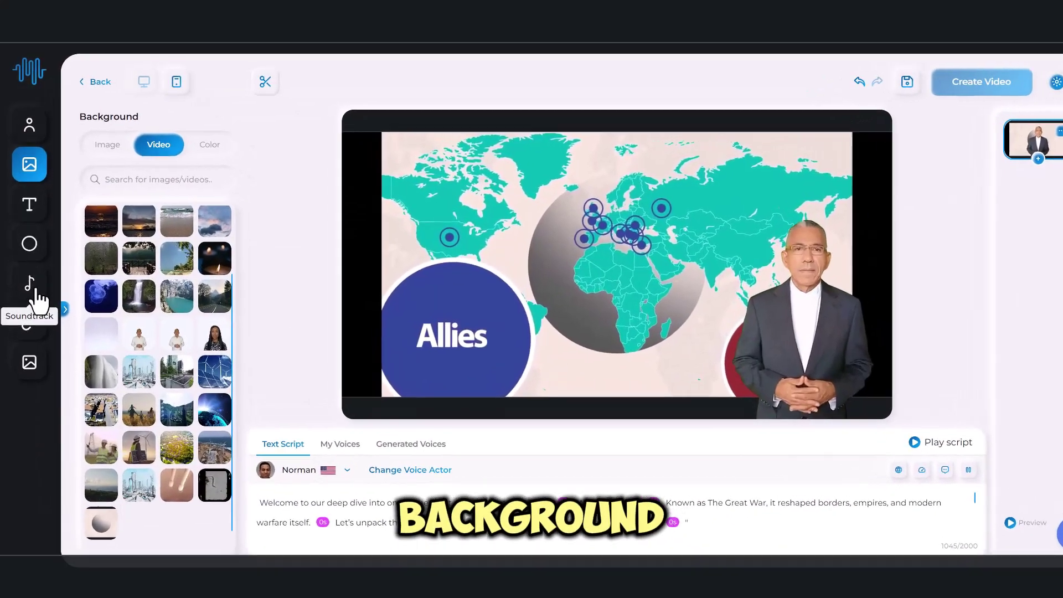
Preview the inspirational, Modern and Urban soundtracks and select Urban as the background music.
{"action": "left_click", "coordinate": [34, 288]}
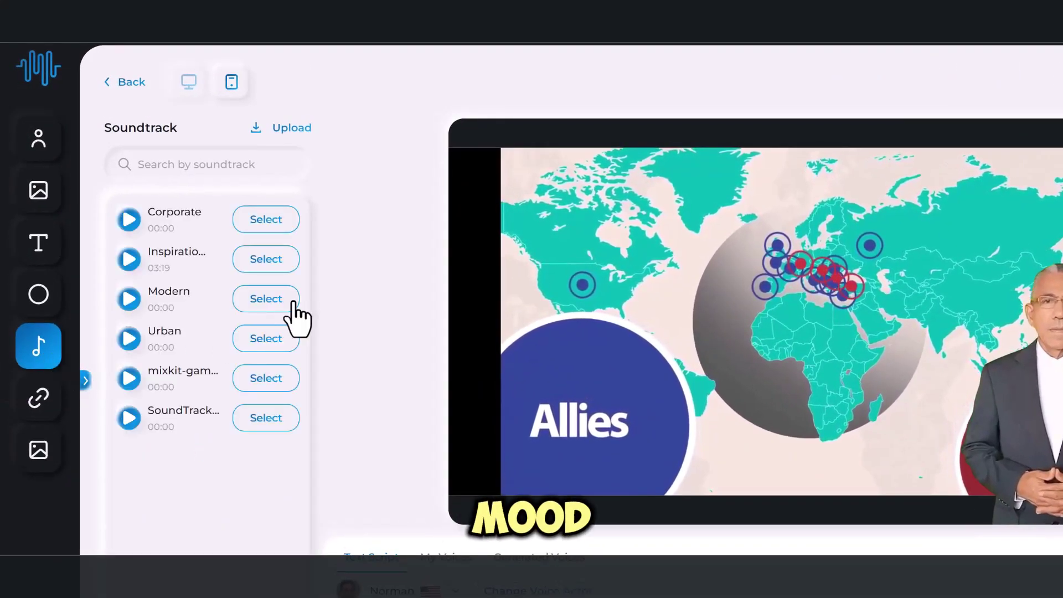
{"action": "left_click", "coordinate": [129, 259]}
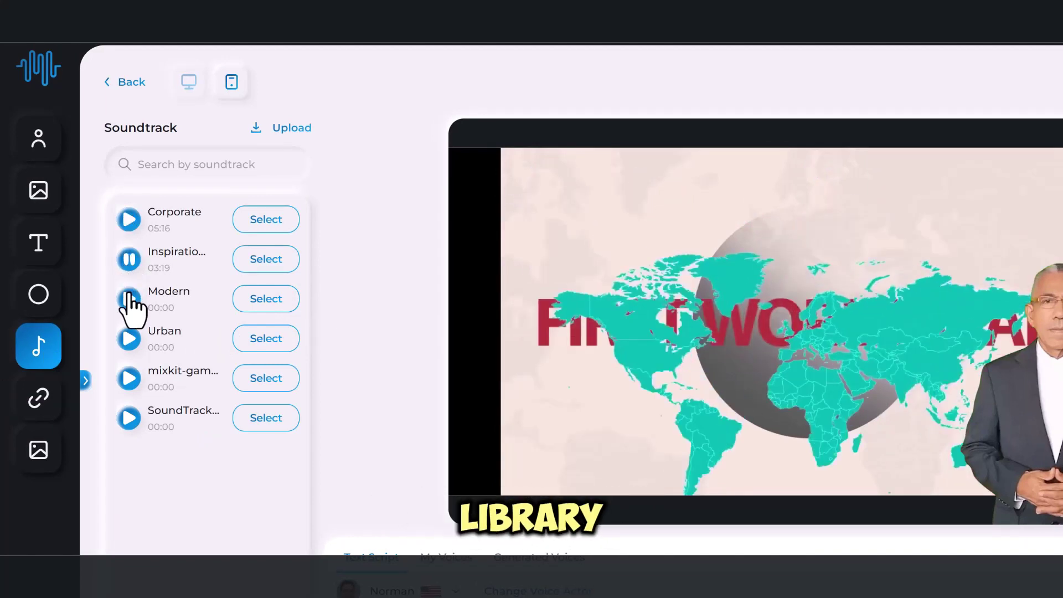
{"action": "left_click", "coordinate": [129, 302]}
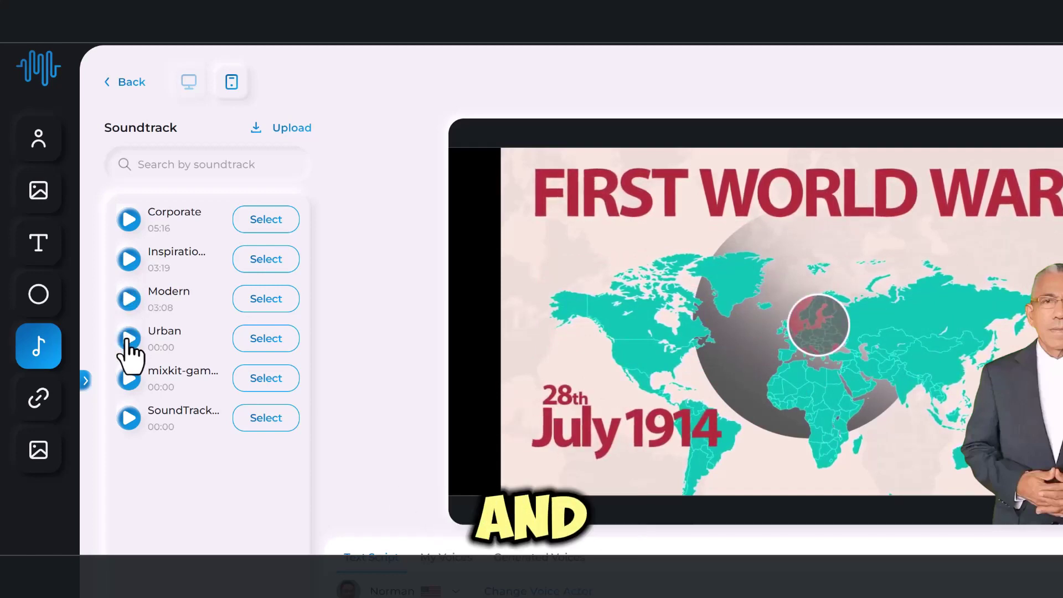
{"action": "left_click", "coordinate": [129, 338]}
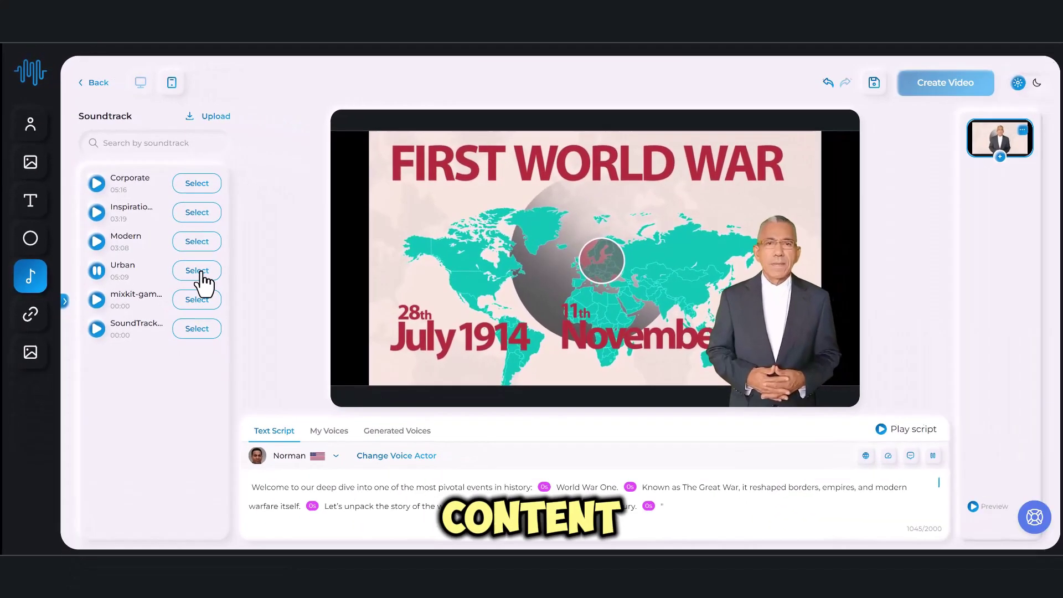
{"action": "left_click", "coordinate": [268, 340]}
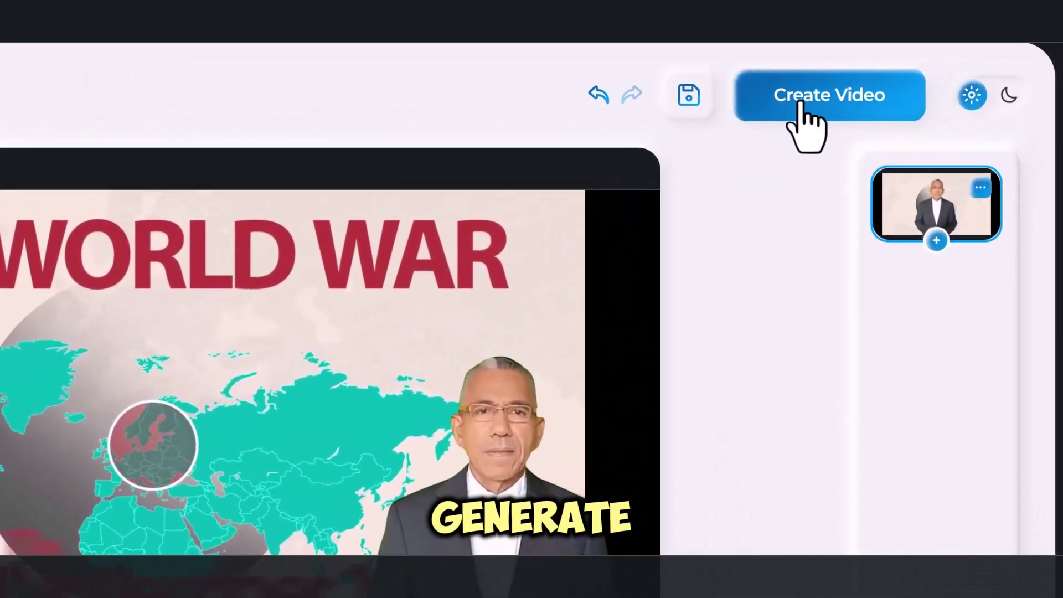
Generate the video with the title "Worl war 1" and open the finished video from My Studio.
{"action": "left_click", "coordinate": [802, 103]}
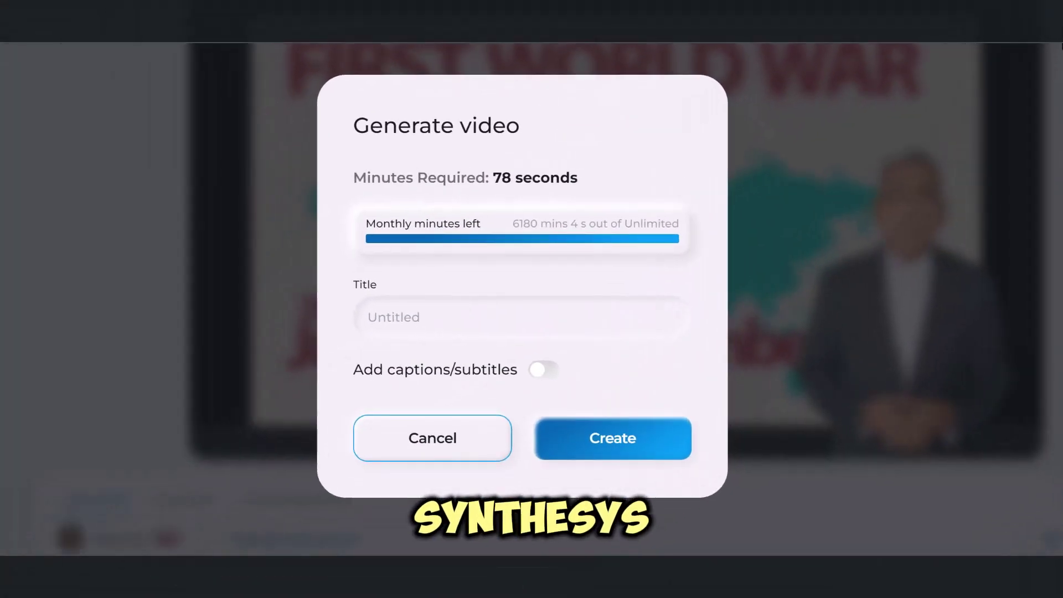
{"action": "type", "text": "Worl war 1"}
{"action": "left_click", "coordinate": [655, 443]}
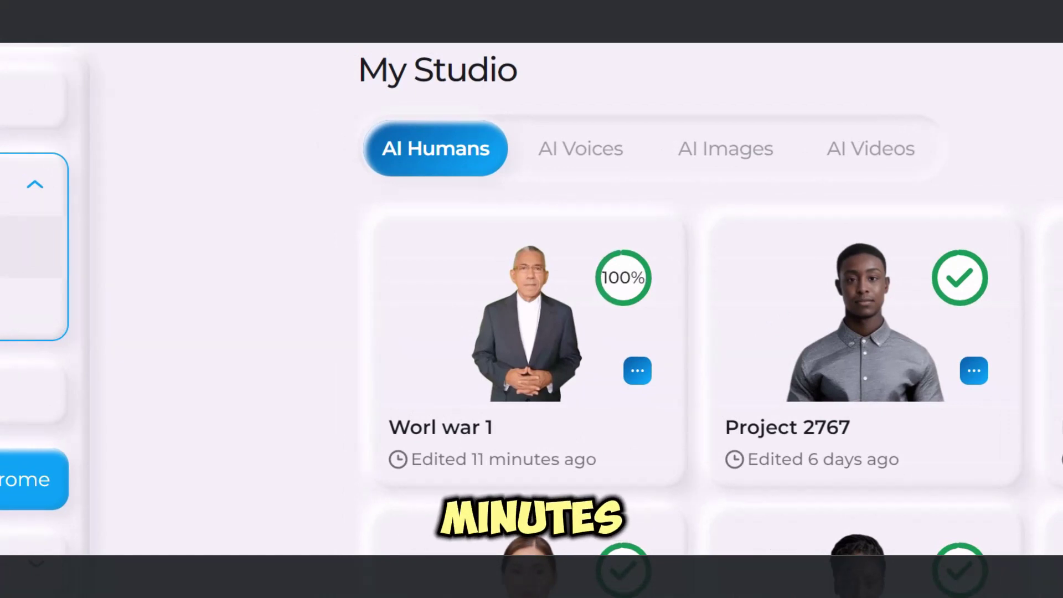
{"action": "left_click", "coordinate": [637, 370]}
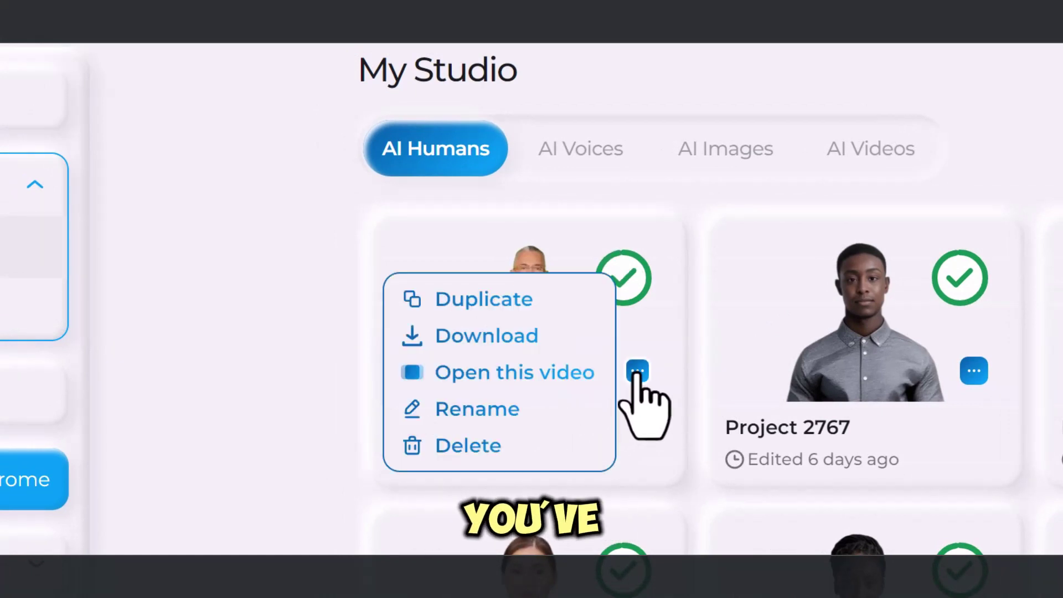
{"action": "left_click", "coordinate": [570, 372]}
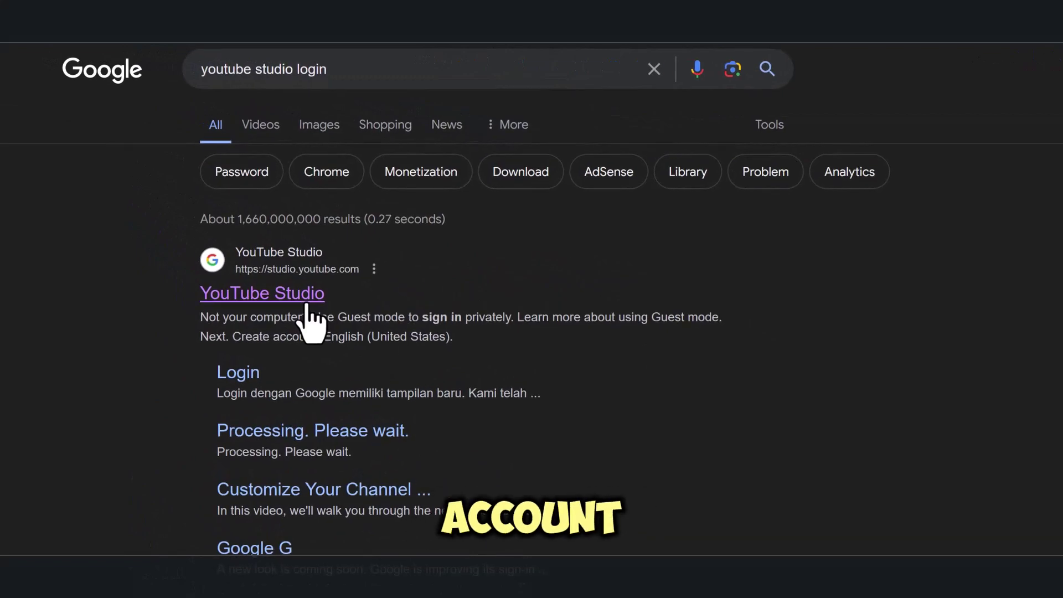
Open YouTube Studio from the search results and sign in to the listed Google account with its saved password.
{"action": "left_click", "coordinate": [307, 294]}
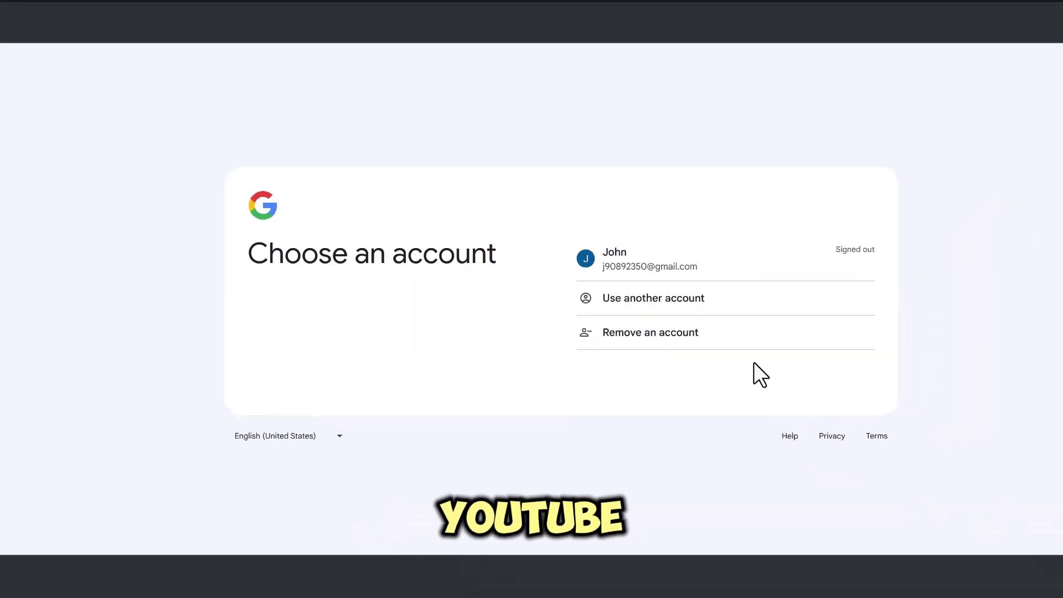
{"action": "left_click", "coordinate": [752, 264]}
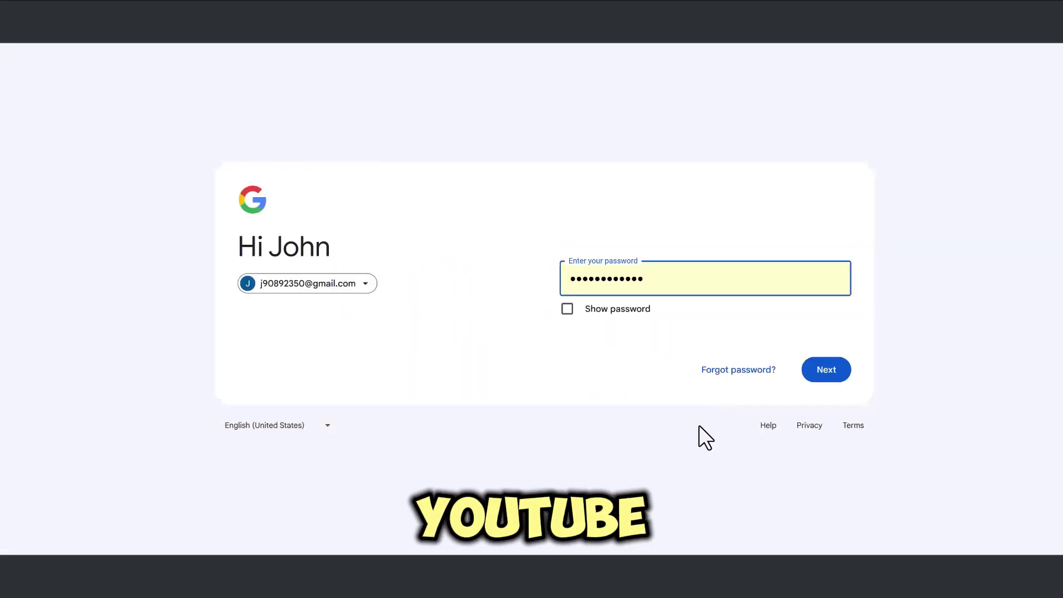
{"action": "left_click", "coordinate": [815, 369]}
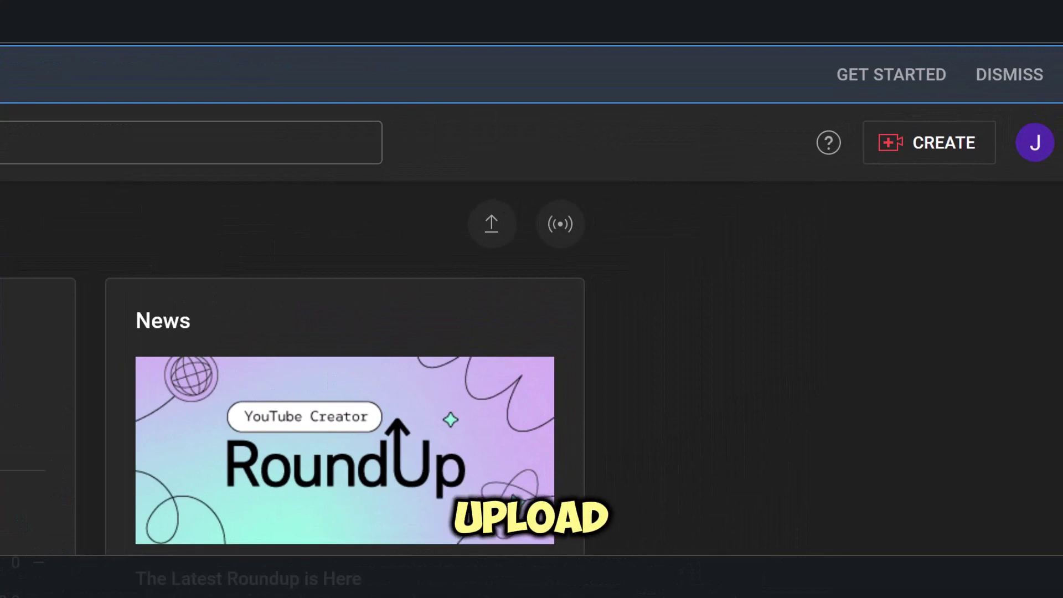
Upload the video file World War I A Brief Overview_B.mp4 from the Desktop to the channel.
{"action": "left_click", "coordinate": [930, 148]}
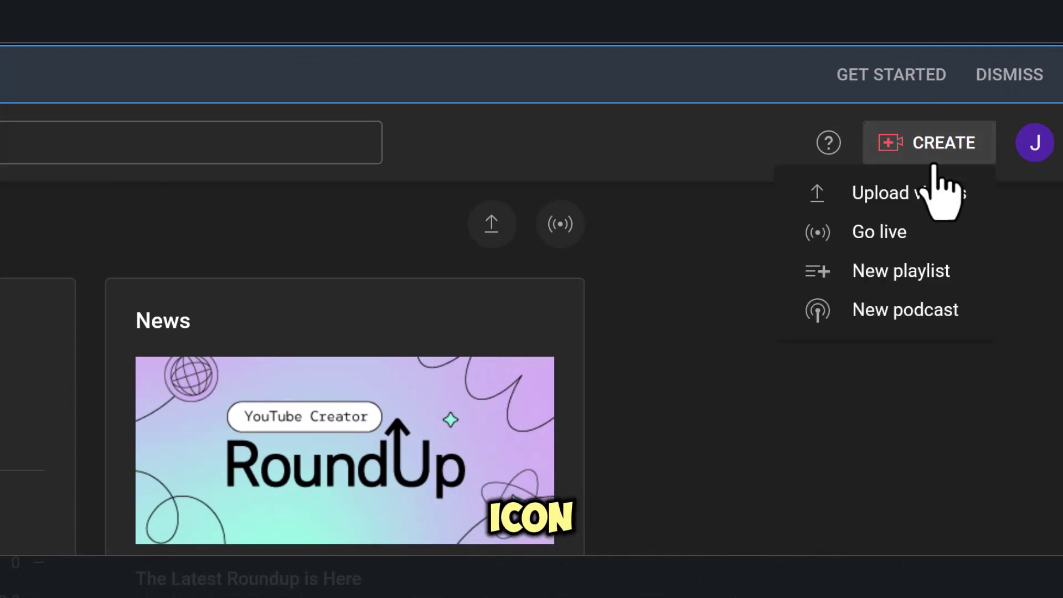
{"action": "left_click", "coordinate": [916, 197]}
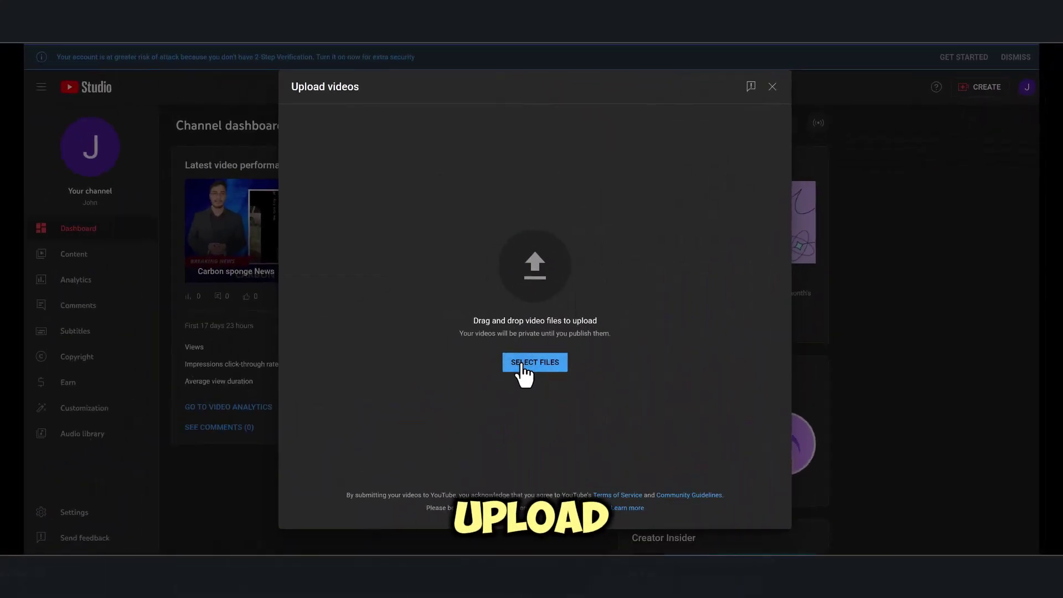
{"action": "left_click", "coordinate": [523, 370]}
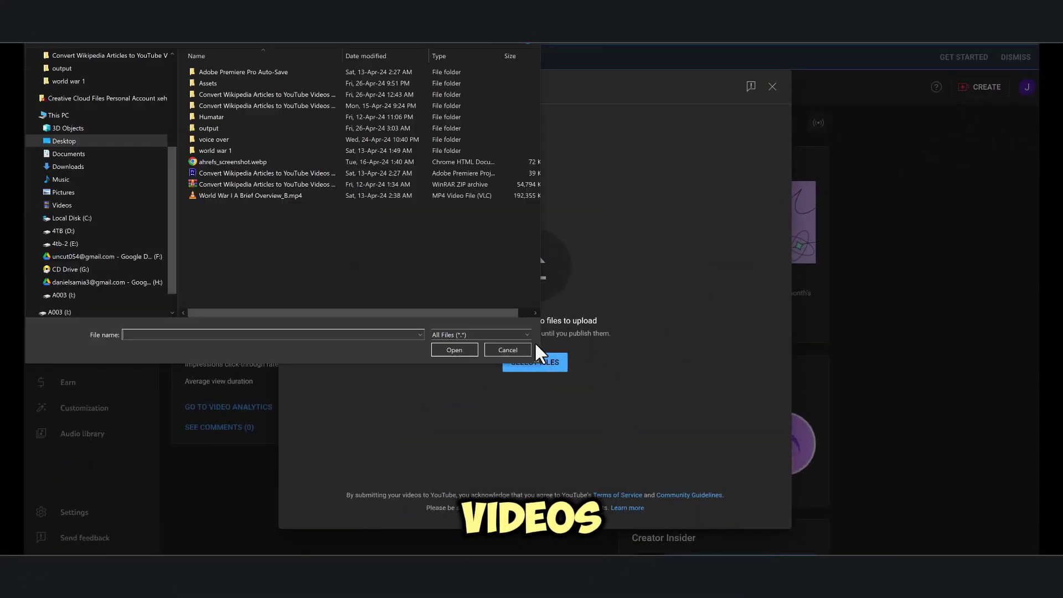
{"action": "left_click", "coordinate": [283, 195]}
{"action": "left_click", "coordinate": [433, 347]}
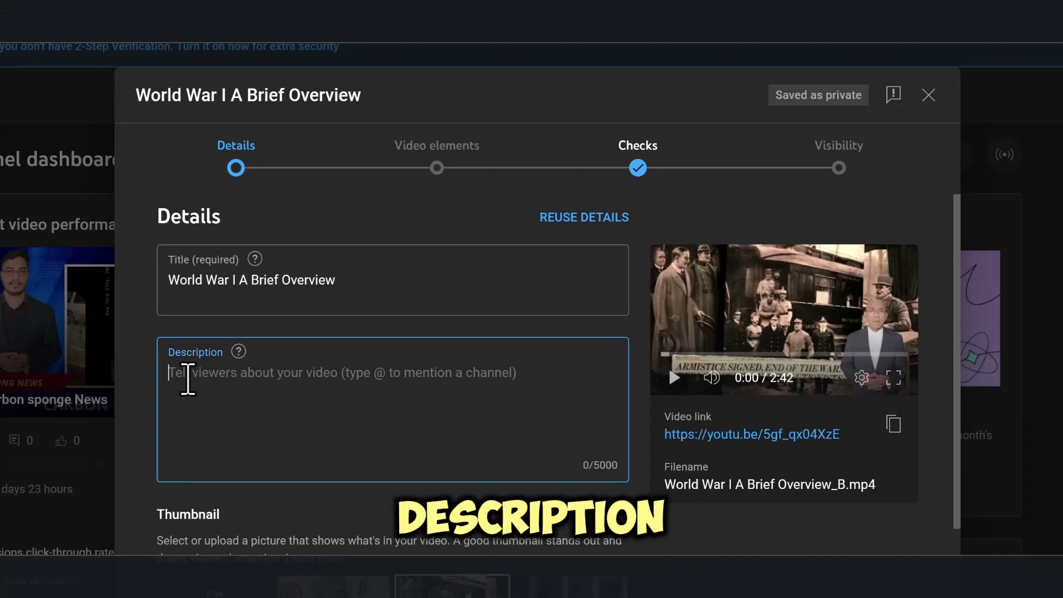
Paste the prepared World War One description and add tags #WorldWarOne, #TheGreatWar, #WW1 History, #TrenchWarfare, #GlobalConflict, #HistoricalAnalysis, #WarfareInnovation, #TreatyOfVersailles, #LegacyOfWW1 and #HistoryChannel.
{"action": "key", "text": "ctrl+v"}
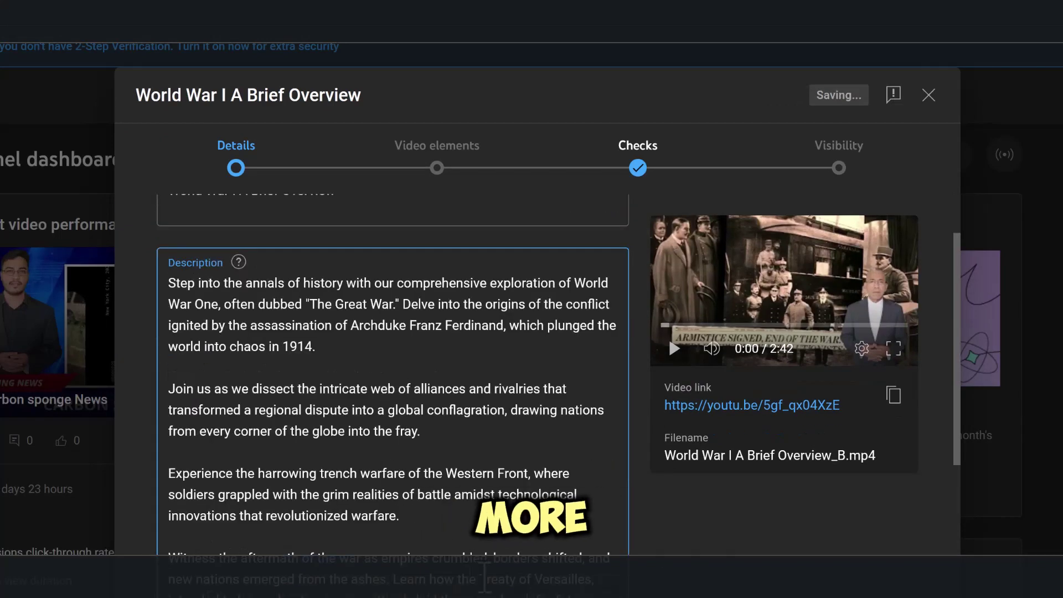
{"action": "scroll", "coordinate": [485, 579], "scroll_direction": "down", "scroll_amount": 3}
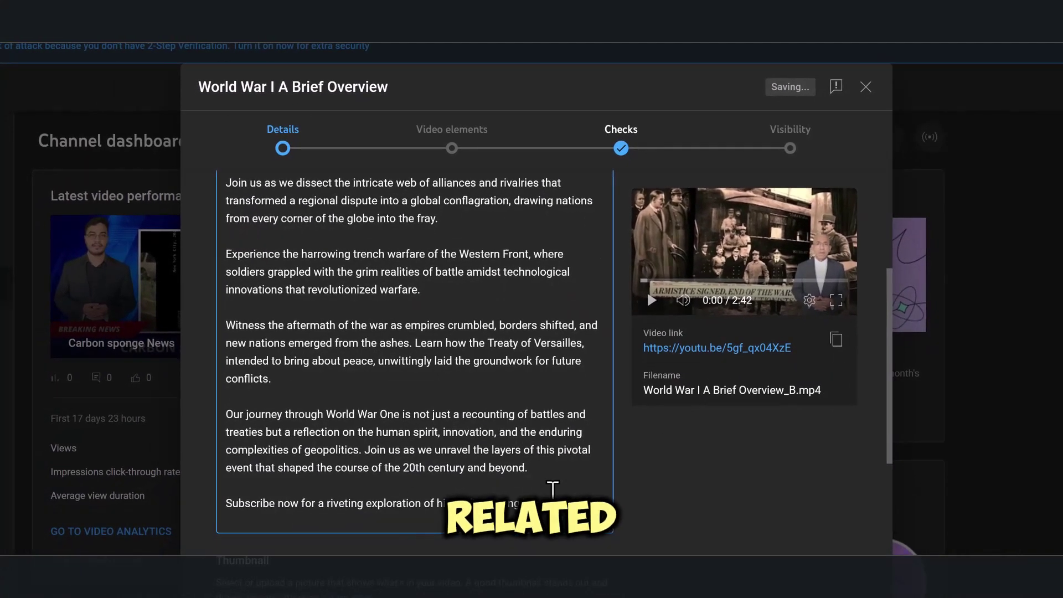
{"action": "scroll", "coordinate": [552, 488], "scroll_direction": "down", "scroll_amount": 15}
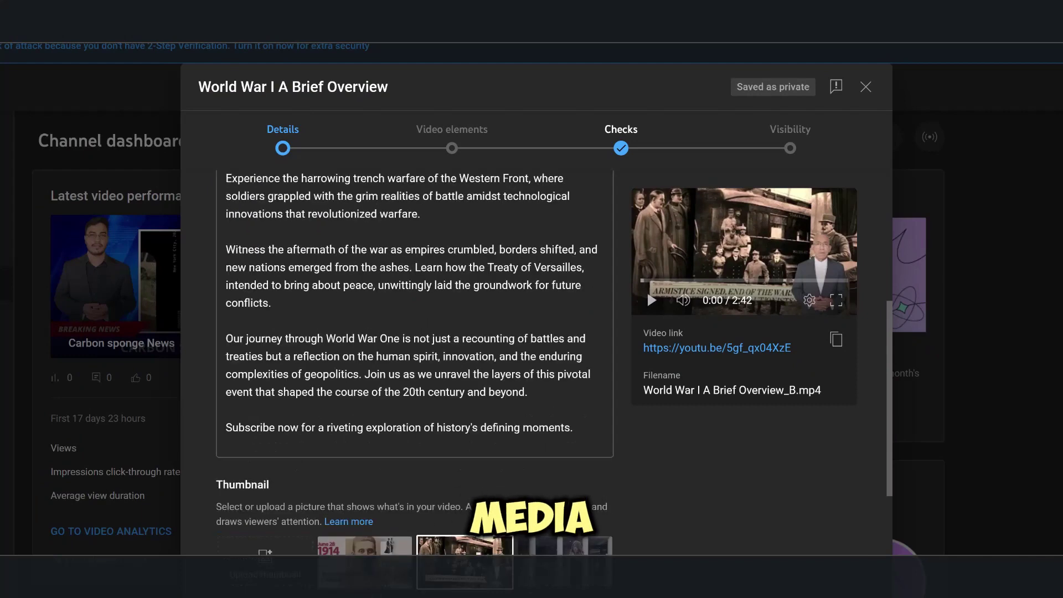
{"action": "left_click", "coordinate": [375, 435]}
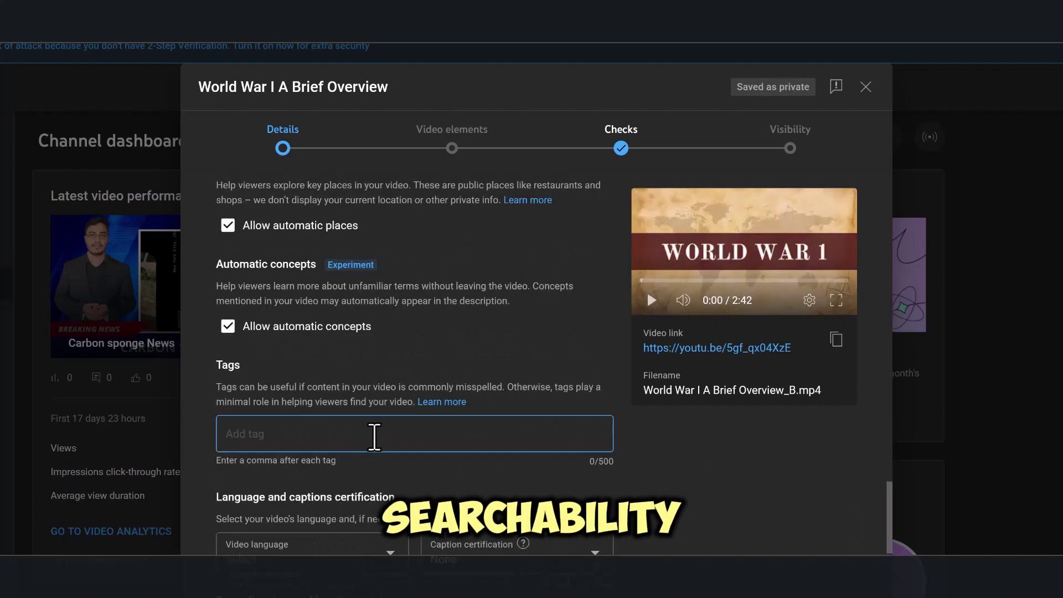
{"action": "type", "text": "#WorldWarOne, #TheGreatWar, #WW1 History, #TrenchWarfare, #GlobalConflict, #HistoricalAnalysis, #WarfareInnovation, #TreatyOfVersailles, #LegacyOfWW1, #HistoryChannel"}
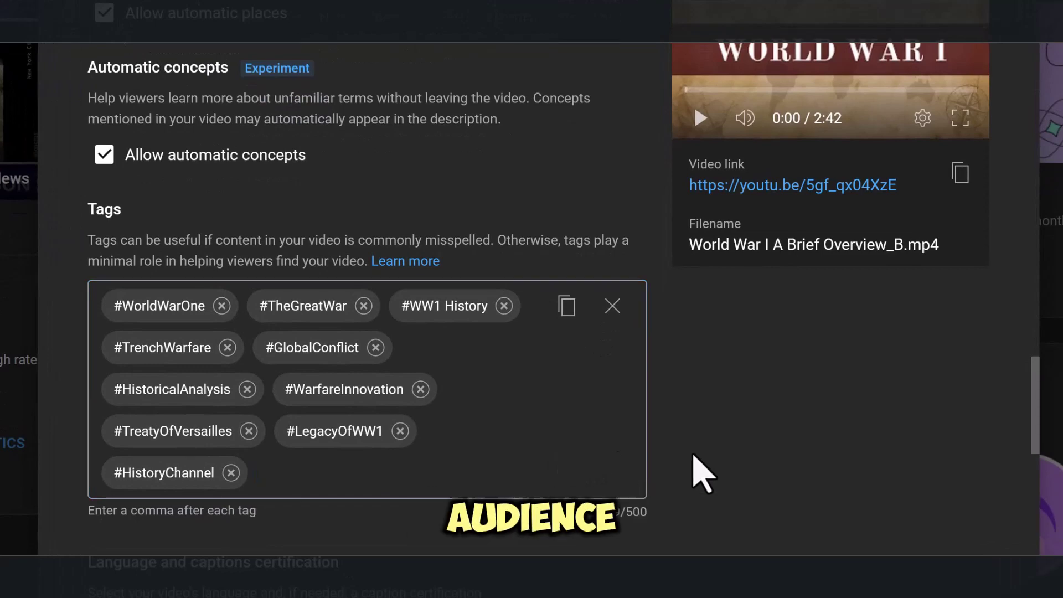
Try the suggested Franz Ferdinand thumbnail and the armistice thumbnail for the video.
{"action": "scroll", "coordinate": [720, 495], "scroll_direction": "down", "scroll_amount": 4}
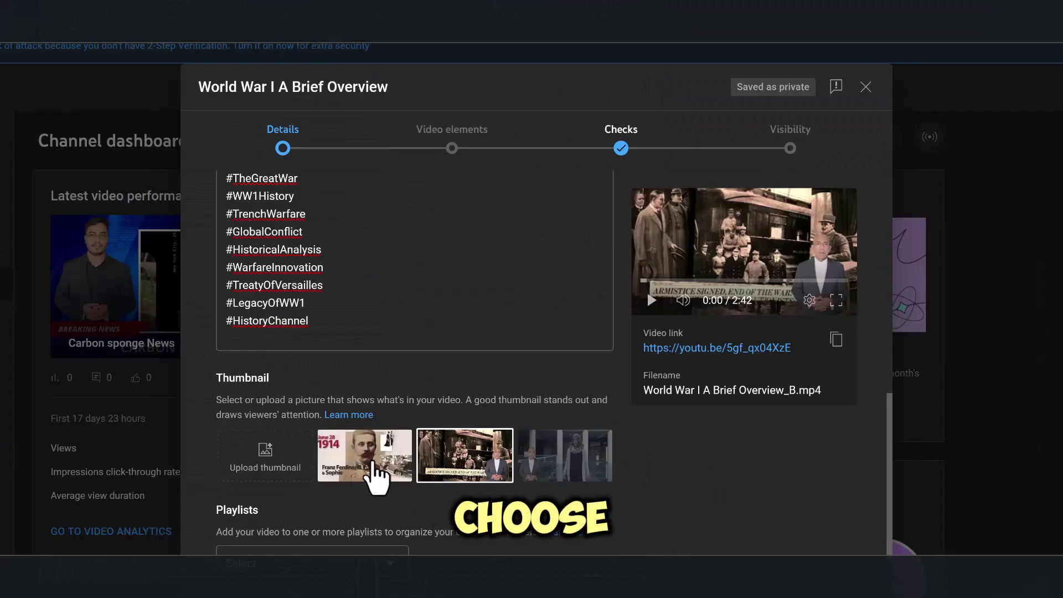
{"action": "left_click", "coordinate": [366, 455]}
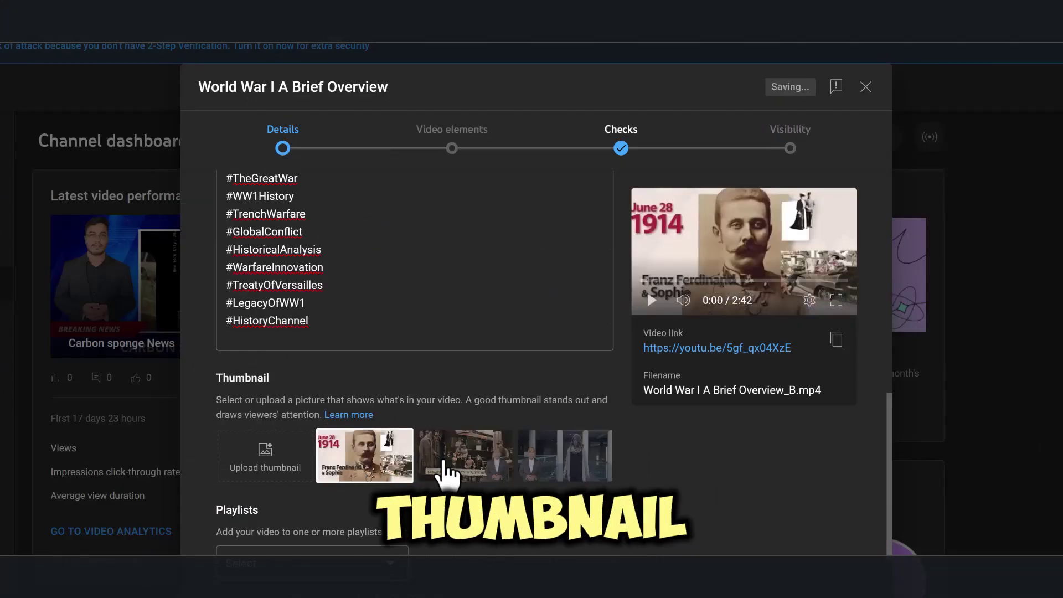
{"action": "left_click", "coordinate": [452, 468]}
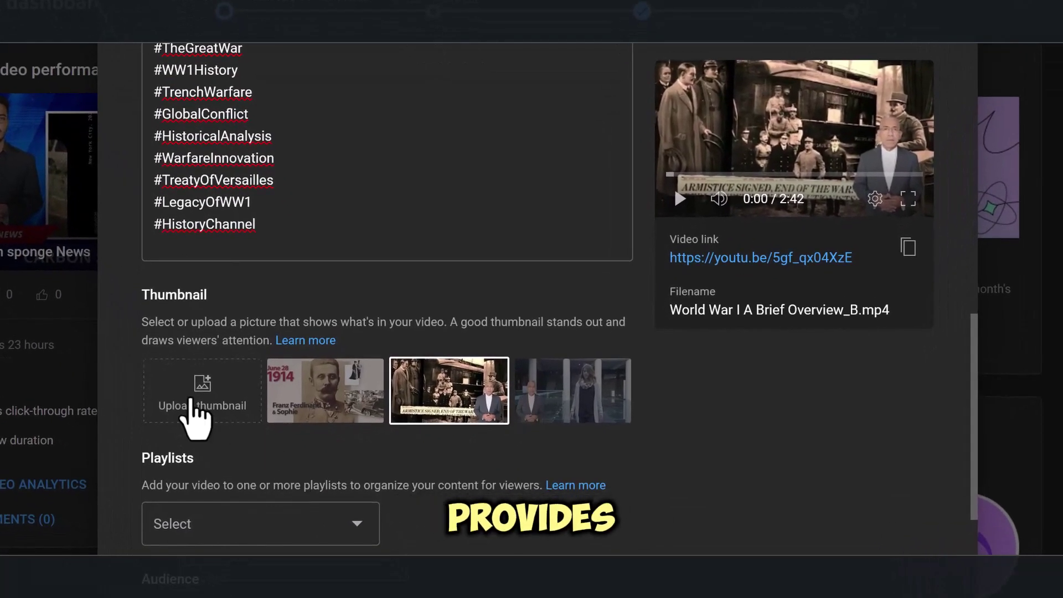
Upload the brown and red World War 1 image from the Assets folder as the custom thumbnail.
{"action": "left_click", "coordinate": [191, 401]}
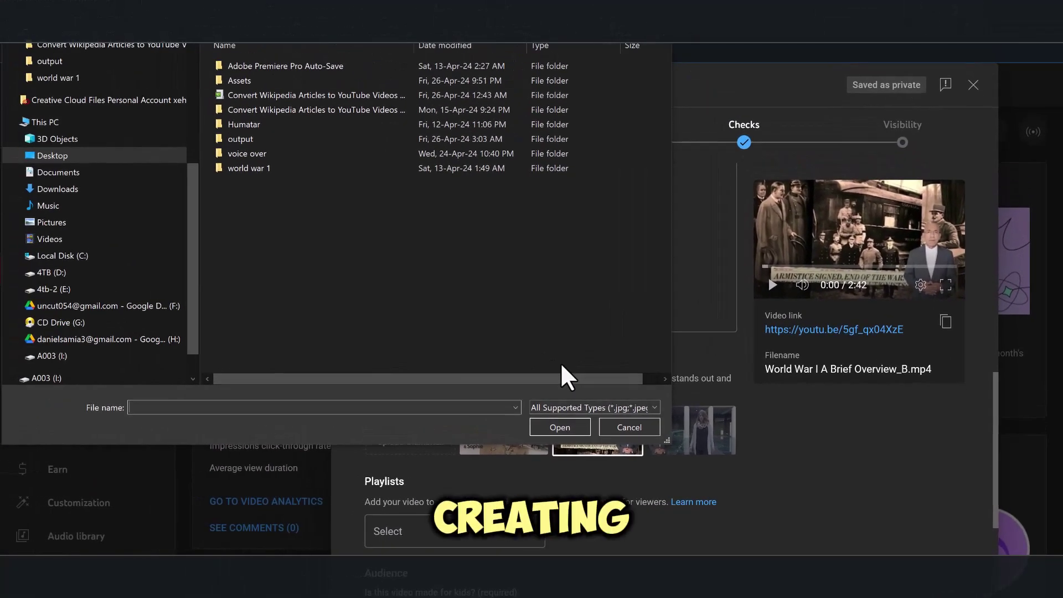
{"action": "double_click", "coordinate": [240, 81]}
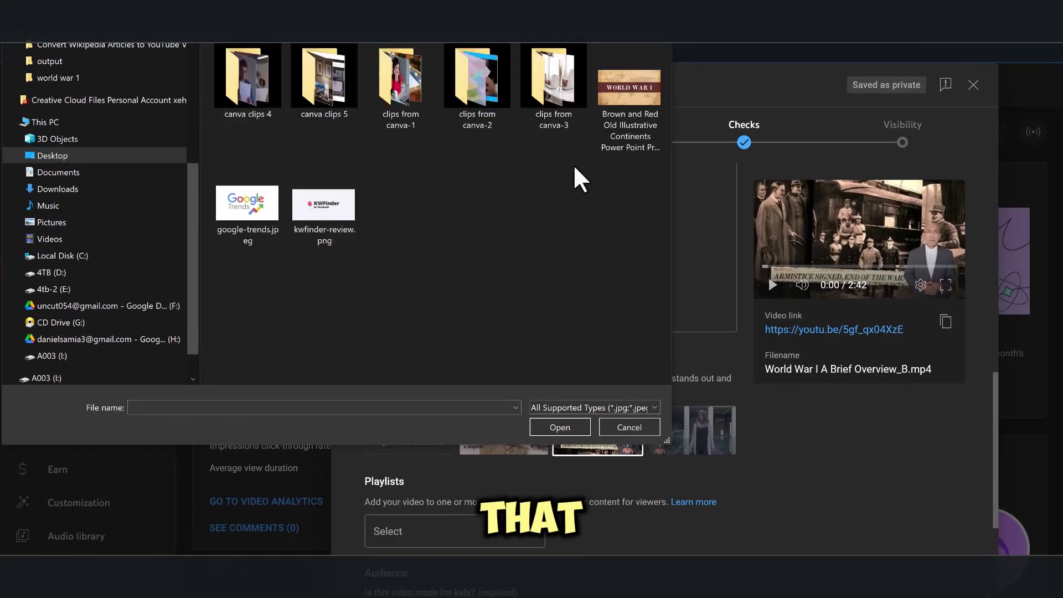
{"action": "left_click", "coordinate": [629, 111]}
{"action": "left_click", "coordinate": [559, 428]}
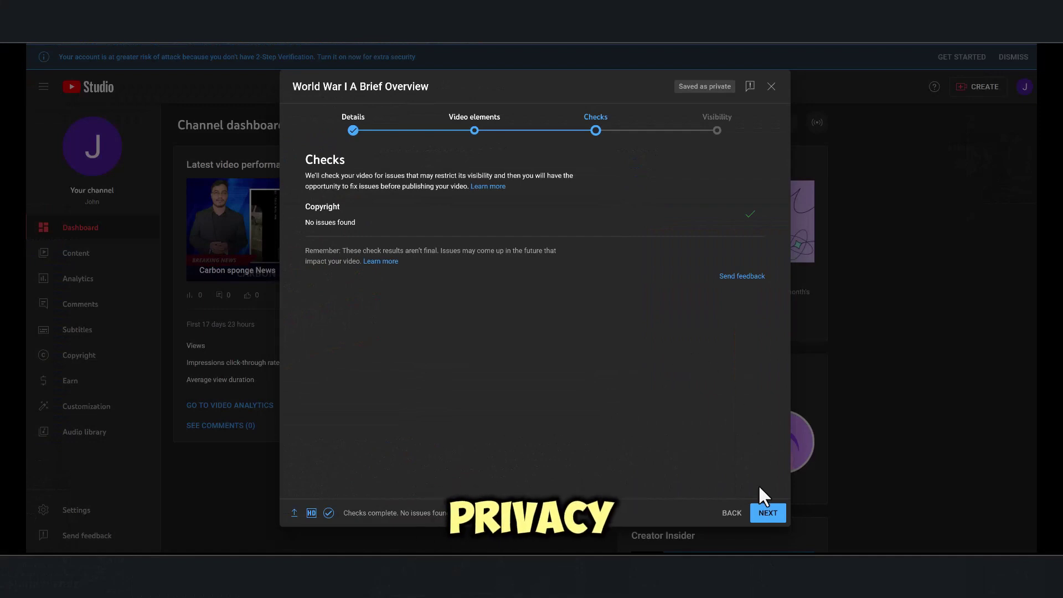
Continue past the copyright checks, set the video's visibility to Public and publish it.
{"action": "left_click", "coordinate": [767, 514]}
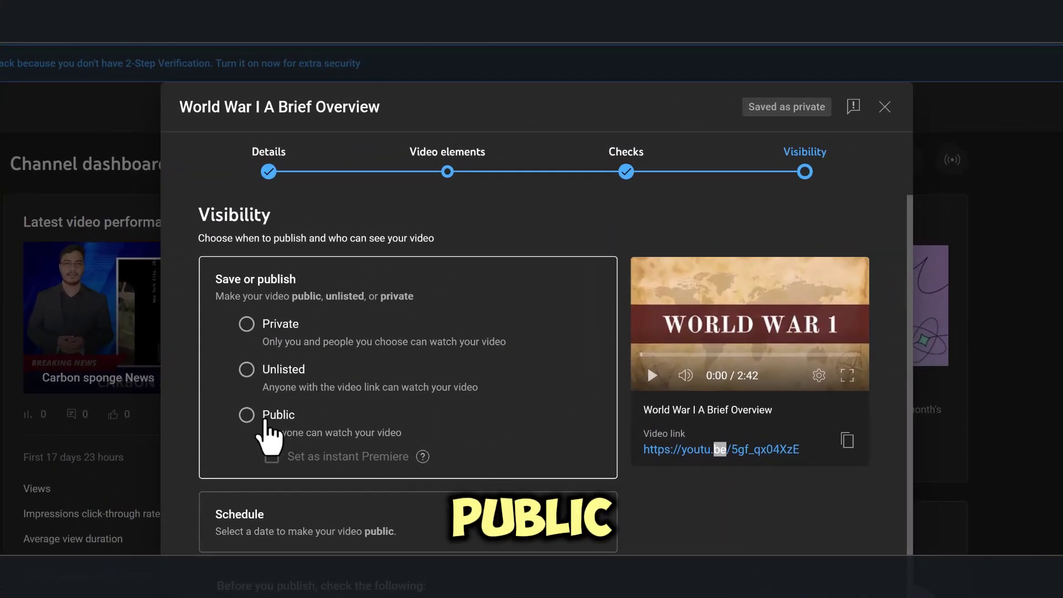
{"action": "left_click", "coordinate": [247, 415]}
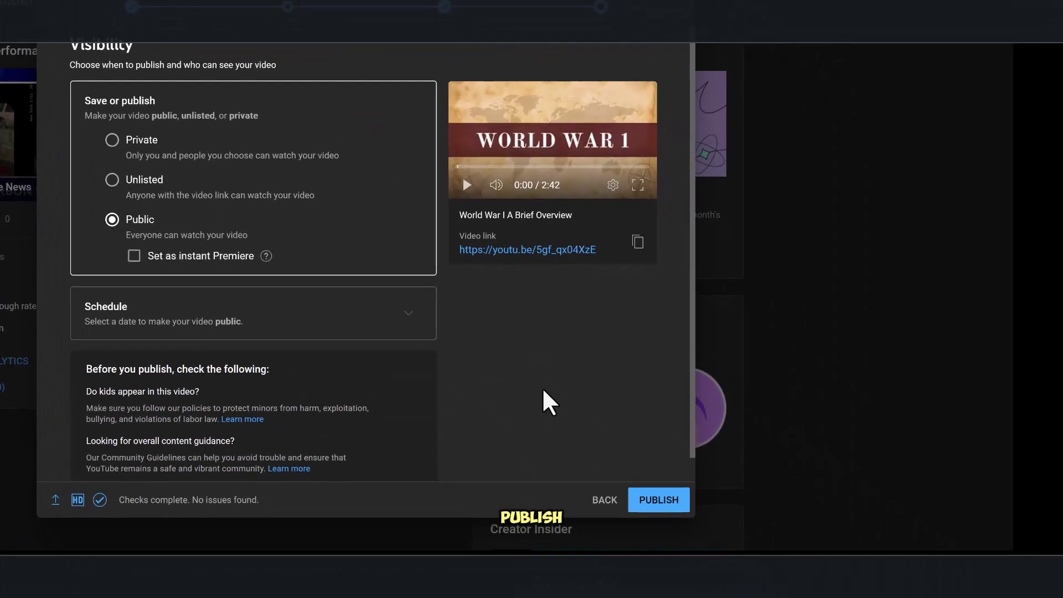
{"action": "left_click", "coordinate": [647, 487]}
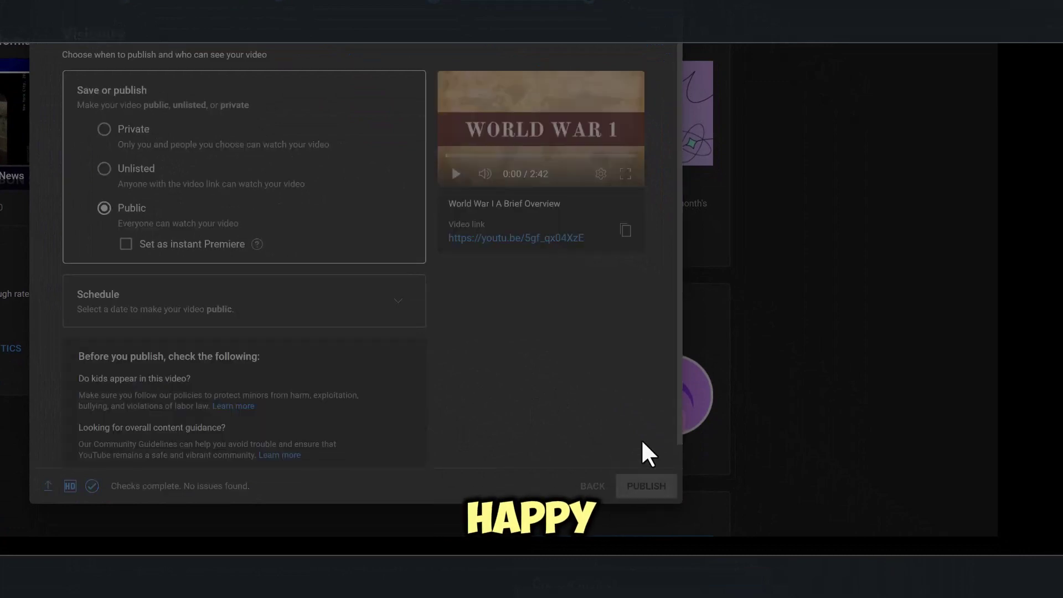